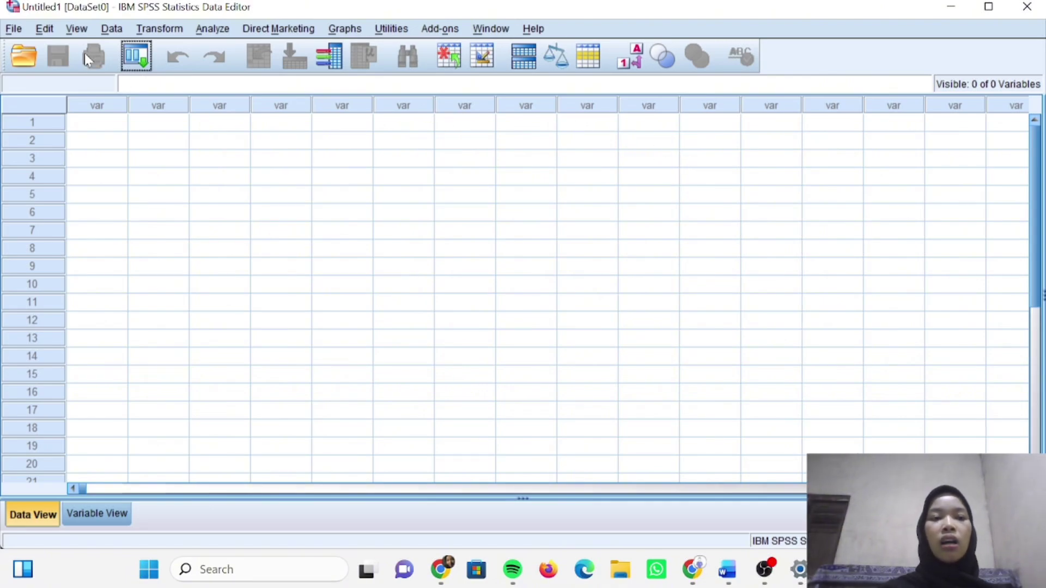
Open the text data file multiple_linear_regression_dataset.csv from the Documents folder, using the Text (*.txt, *.dat, *.csv) file type.
{"action": "left_click", "coordinate": [14, 30]}
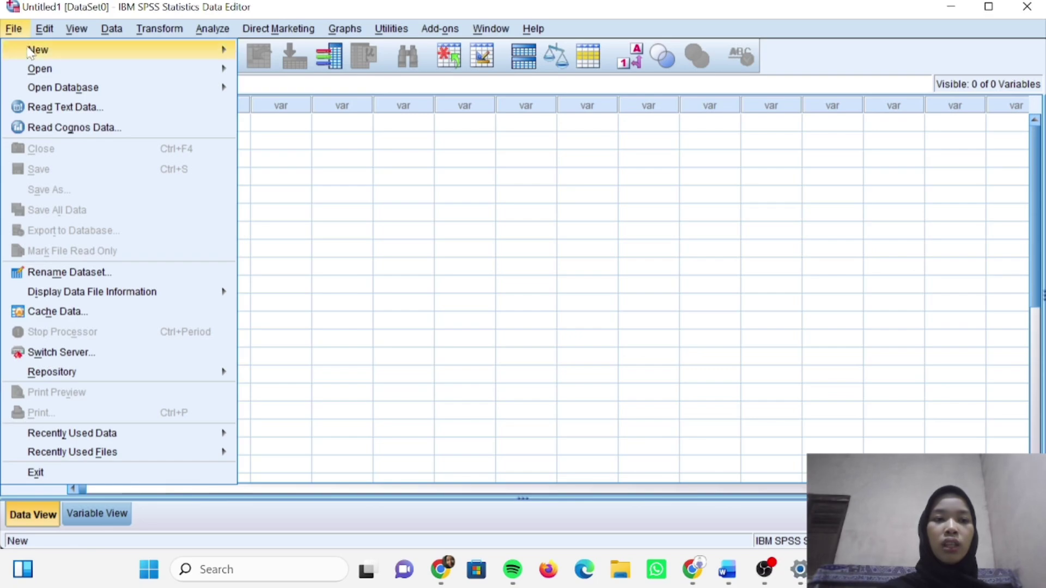
{"action": "mouse_move", "coordinate": [36, 68]}
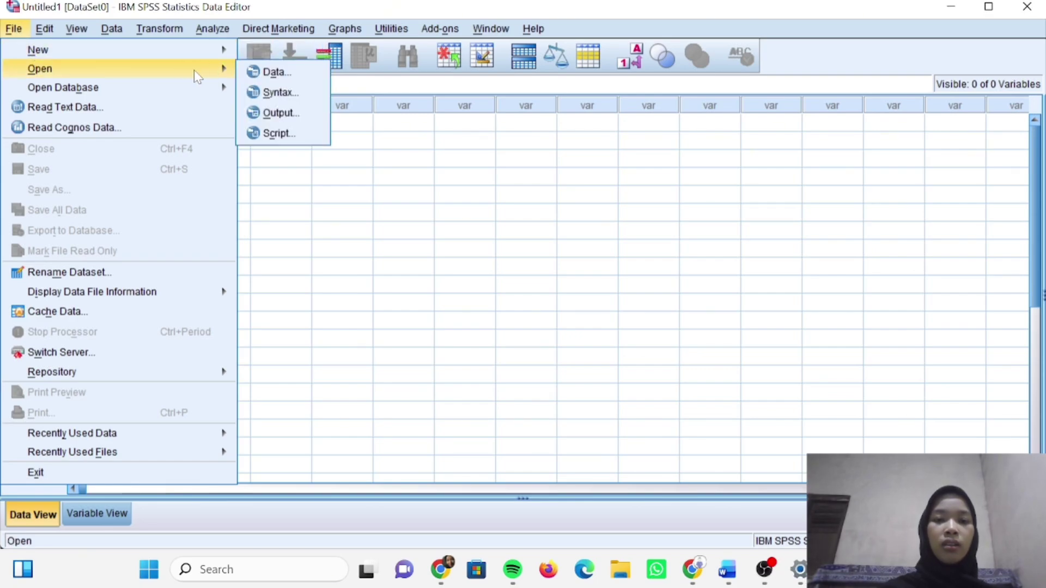
{"action": "left_click", "coordinate": [268, 73]}
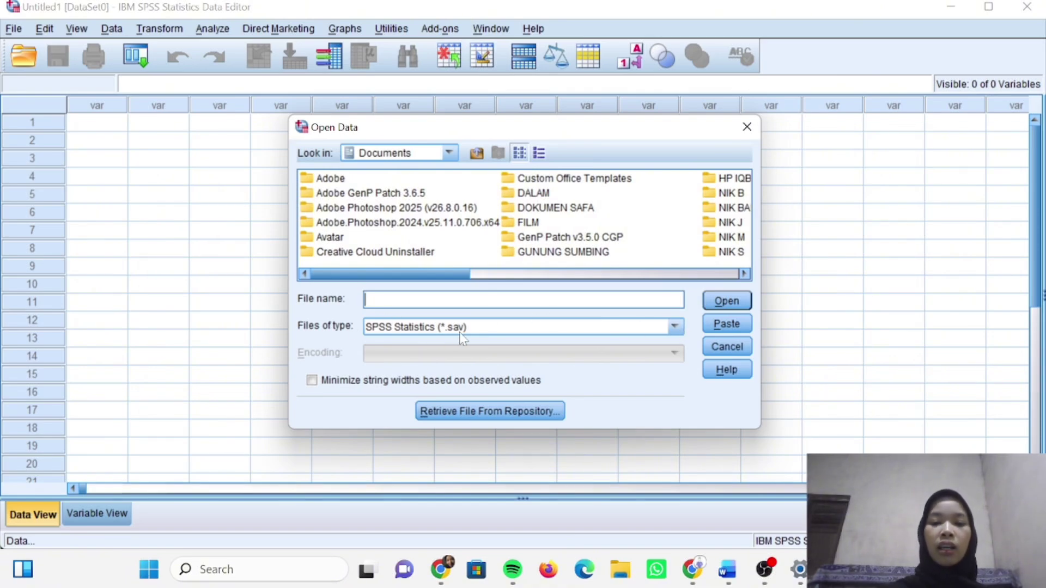
{"action": "left_click", "coordinate": [675, 326]}
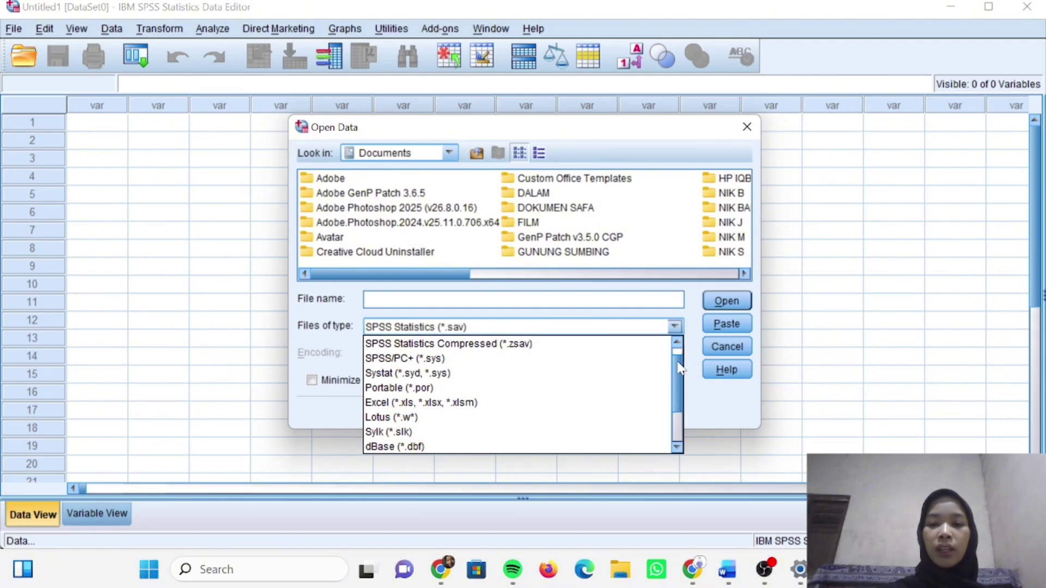
{"action": "scroll", "coordinate": [681, 369], "scroll_direction": "down", "scroll_amount": 2}
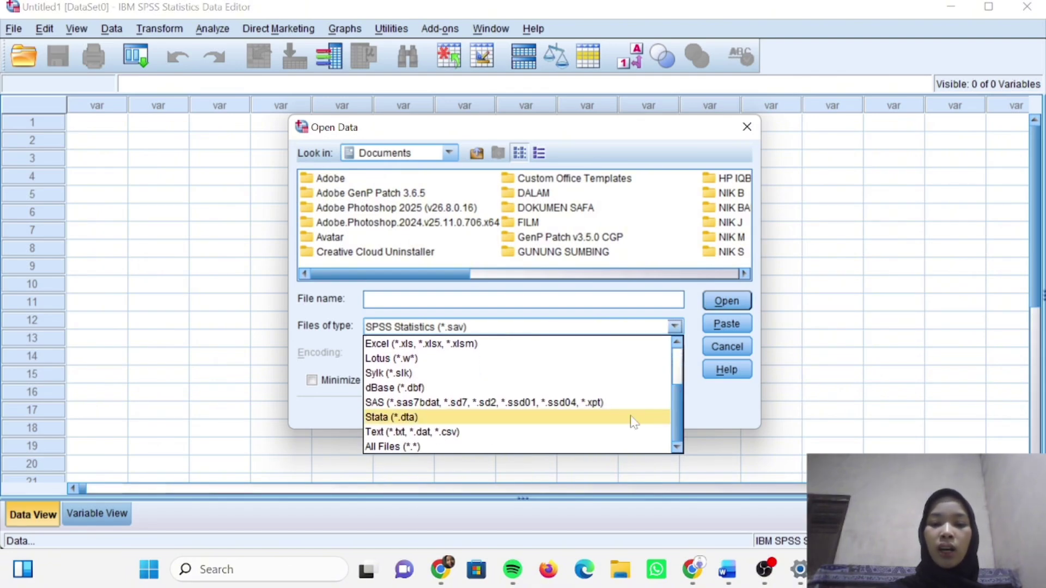
{"action": "left_click", "coordinate": [590, 430]}
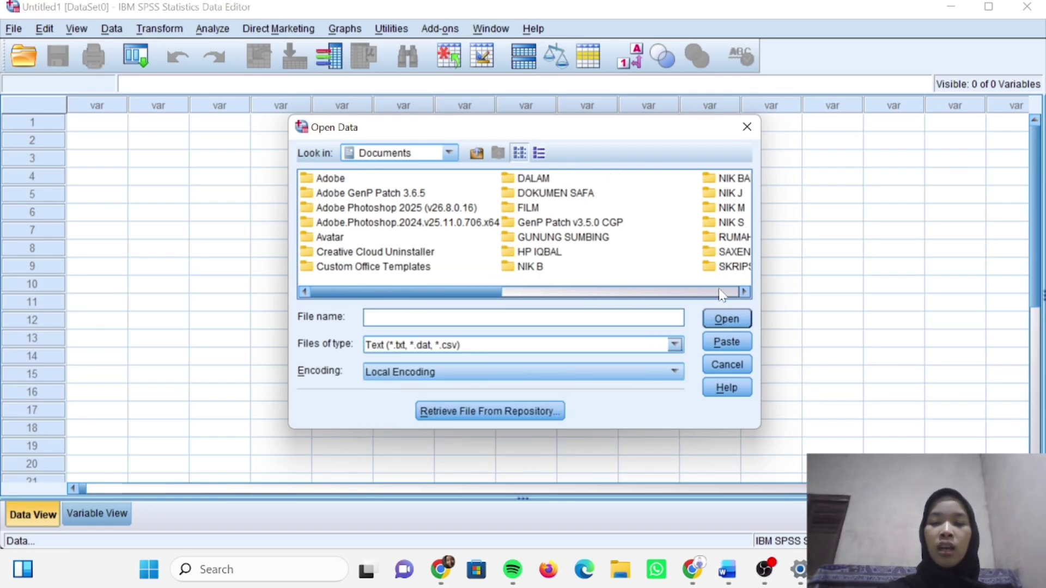
{"action": "left_click", "coordinate": [742, 292]}
{"action": "left_click", "coordinate": [743, 292]}
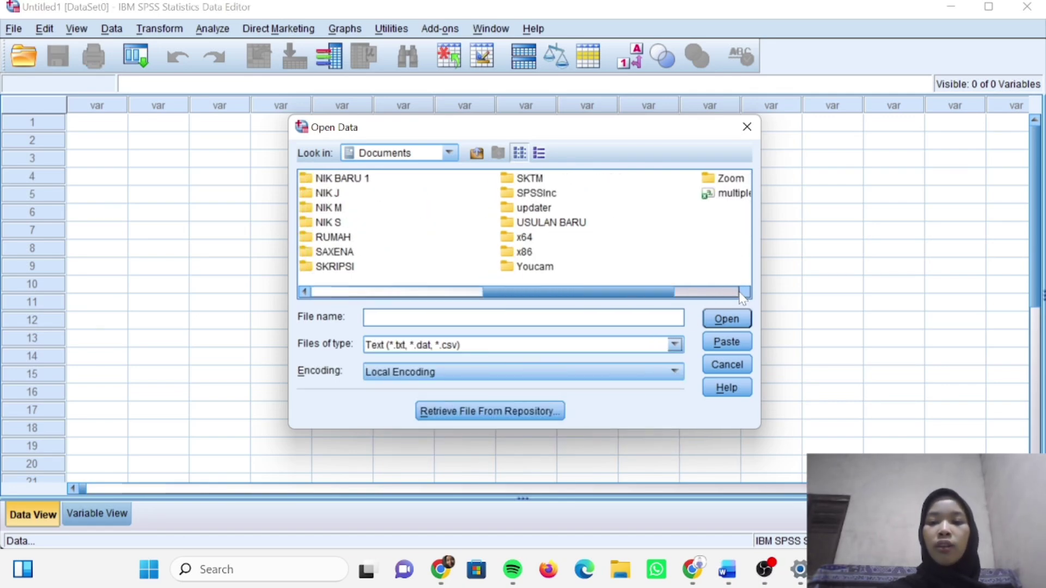
{"action": "left_click", "coordinate": [742, 293]}
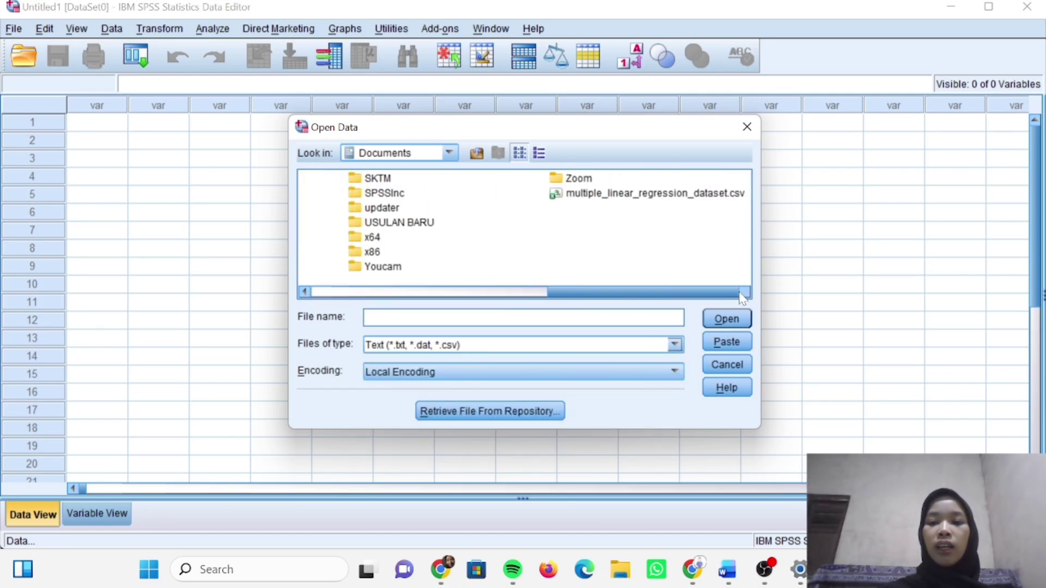
{"action": "left_click", "coordinate": [710, 198]}
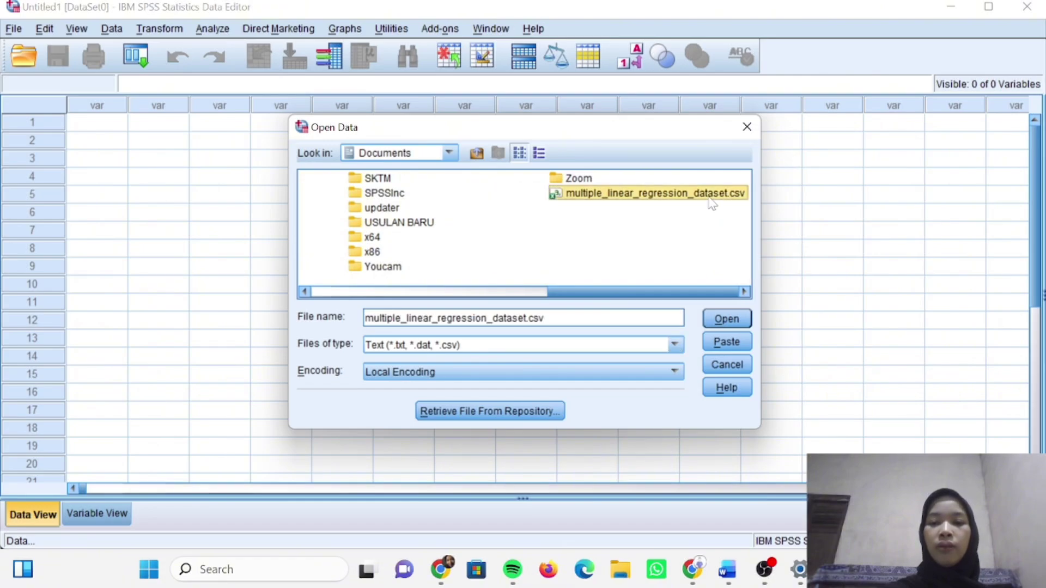
{"action": "left_click", "coordinate": [734, 312]}
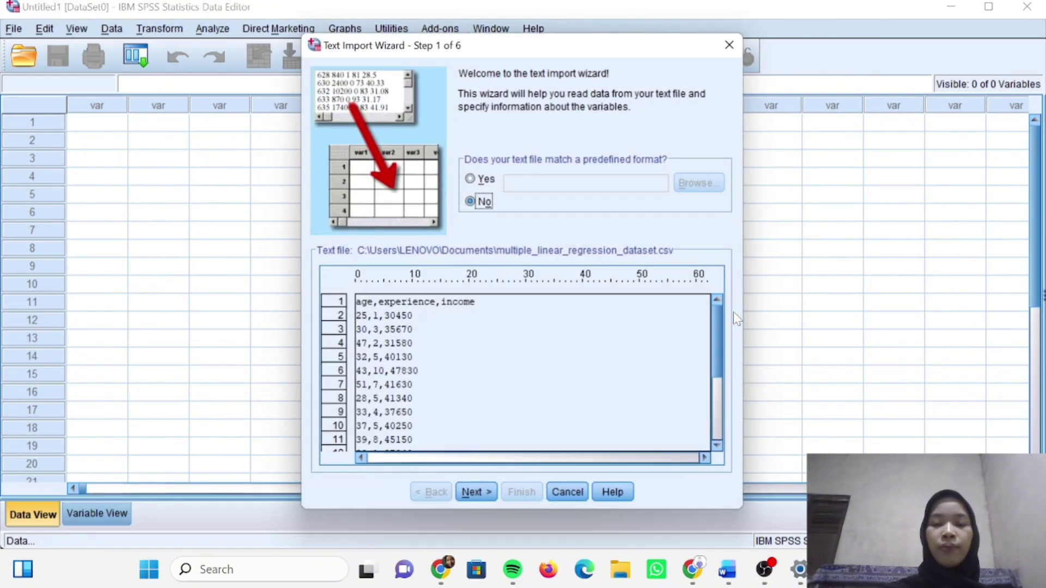
Import the file as delimited text with variable names at the top, keeping the remaining default import settings.
{"action": "left_click", "coordinate": [476, 495]}
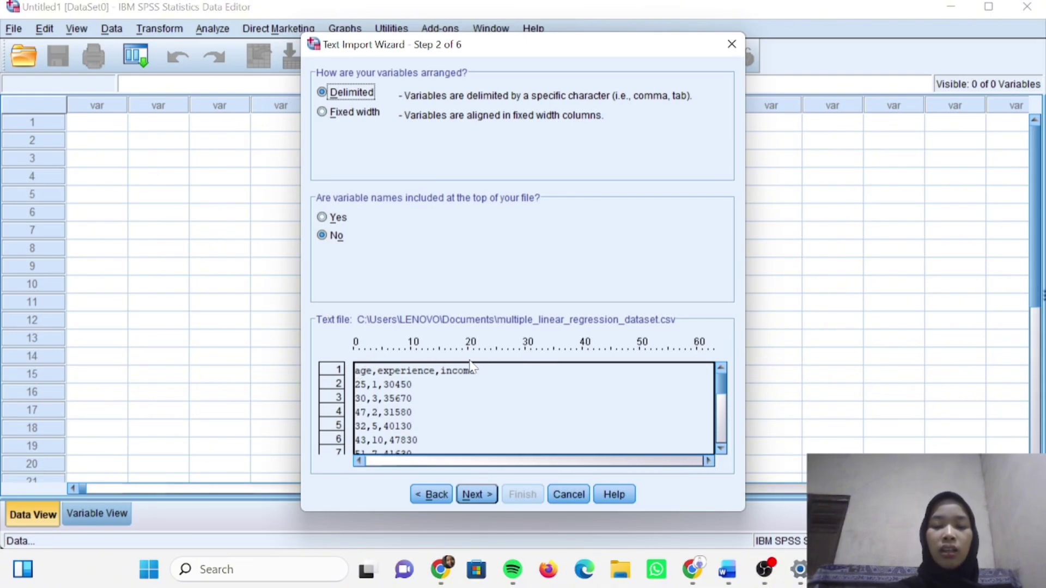
{"action": "left_click", "coordinate": [322, 220]}
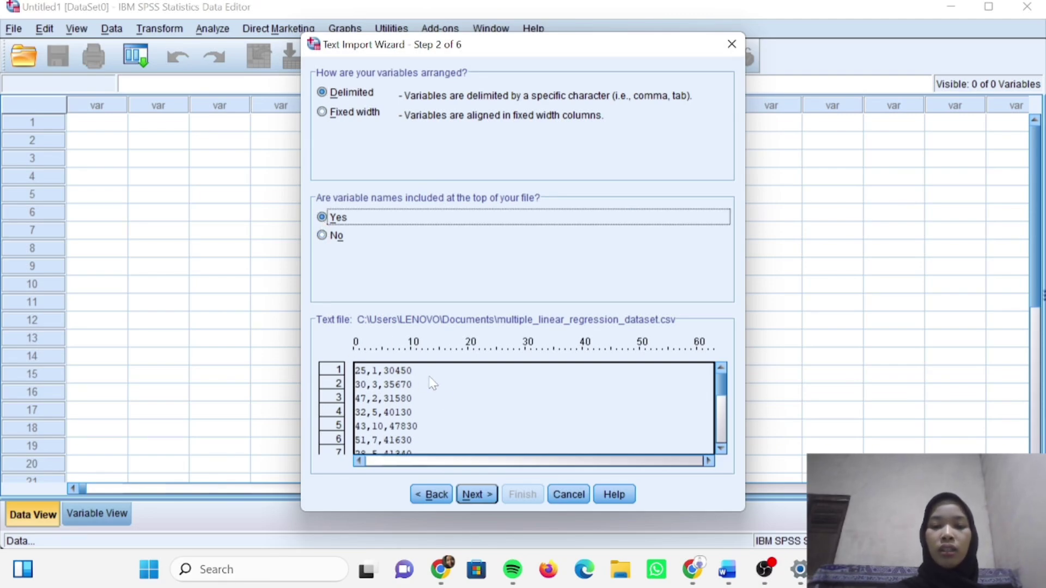
{"action": "left_click", "coordinate": [476, 495]}
{"action": "left_click", "coordinate": [477, 494]}
{"action": "left_click", "coordinate": [476, 495]}
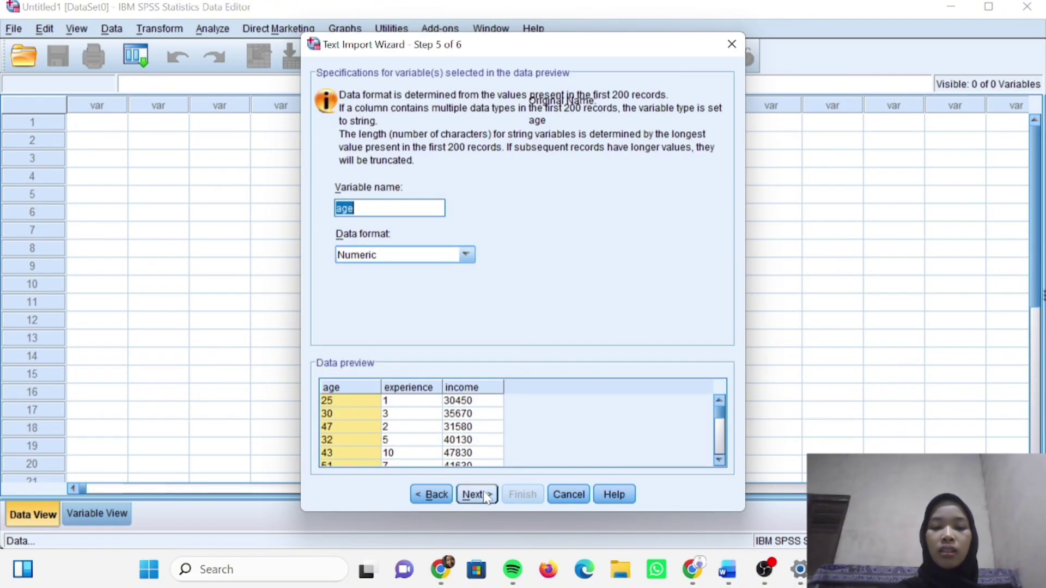
{"action": "left_click", "coordinate": [486, 495]}
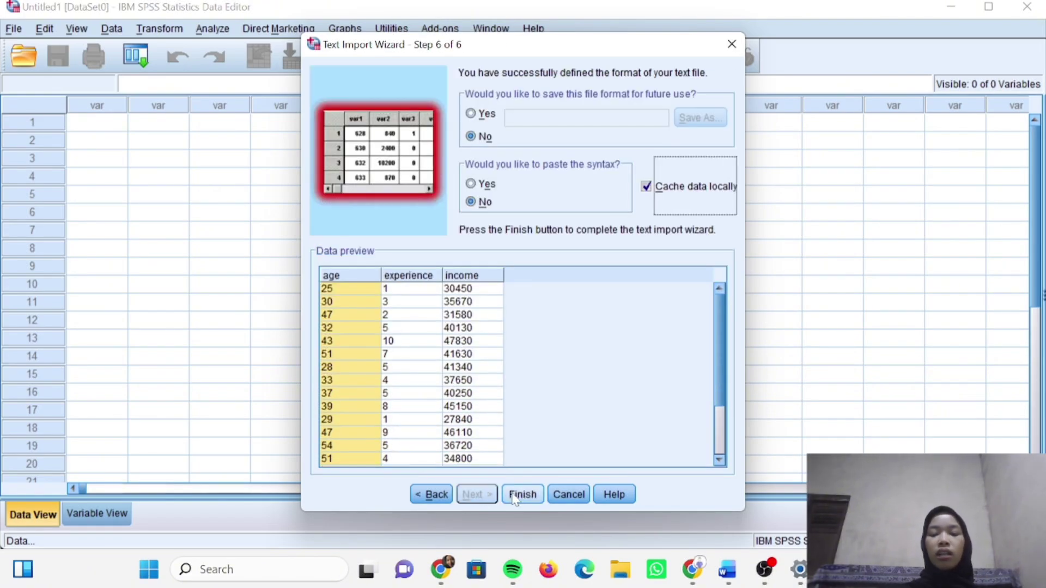
{"action": "left_click", "coordinate": [520, 495]}
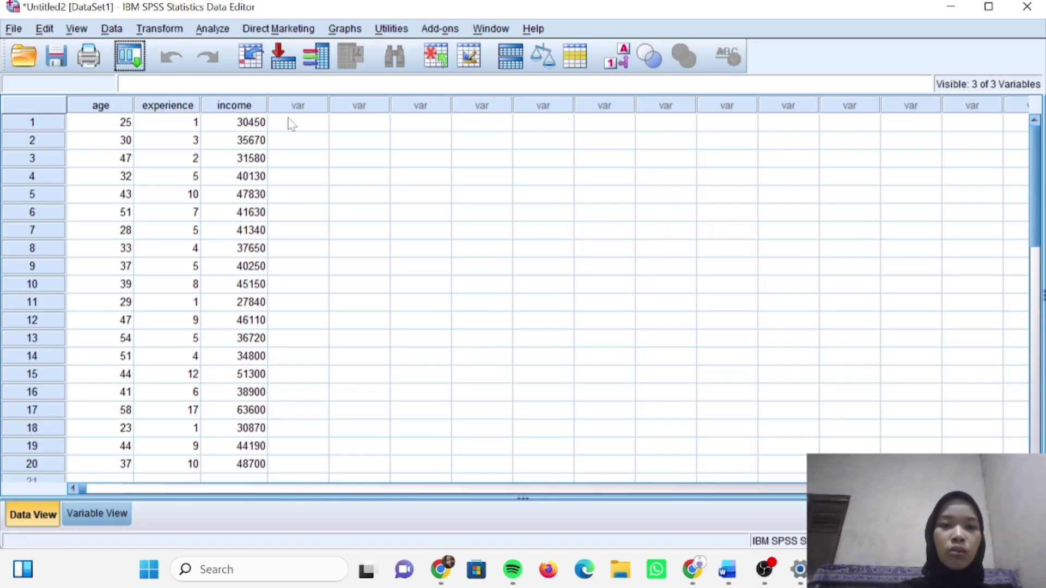
Start a Linear Regression analysis and assign income as the dependent variable.
{"action": "left_click", "coordinate": [223, 30]}
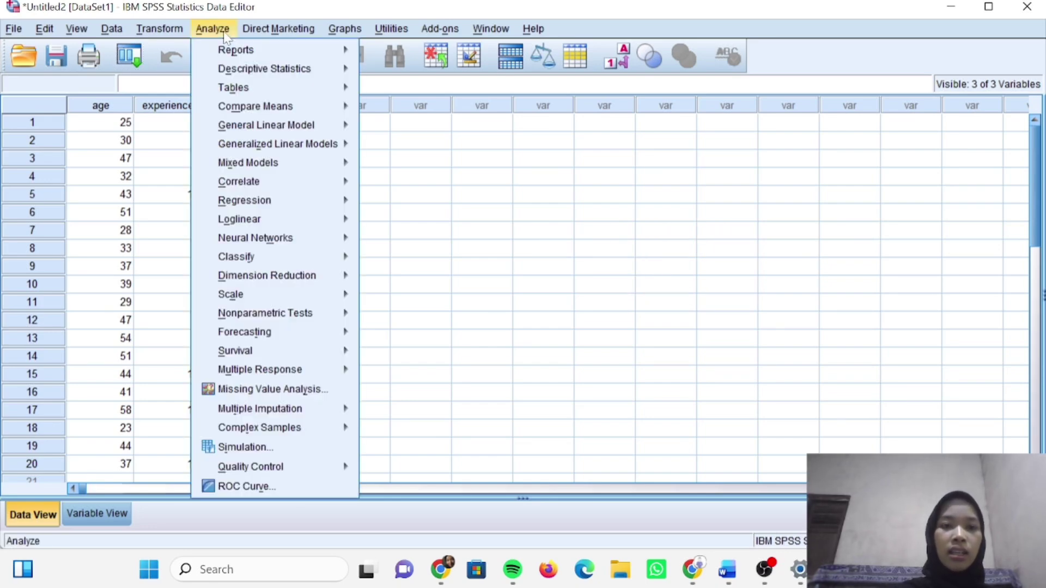
{"action": "mouse_move", "coordinate": [276, 202]}
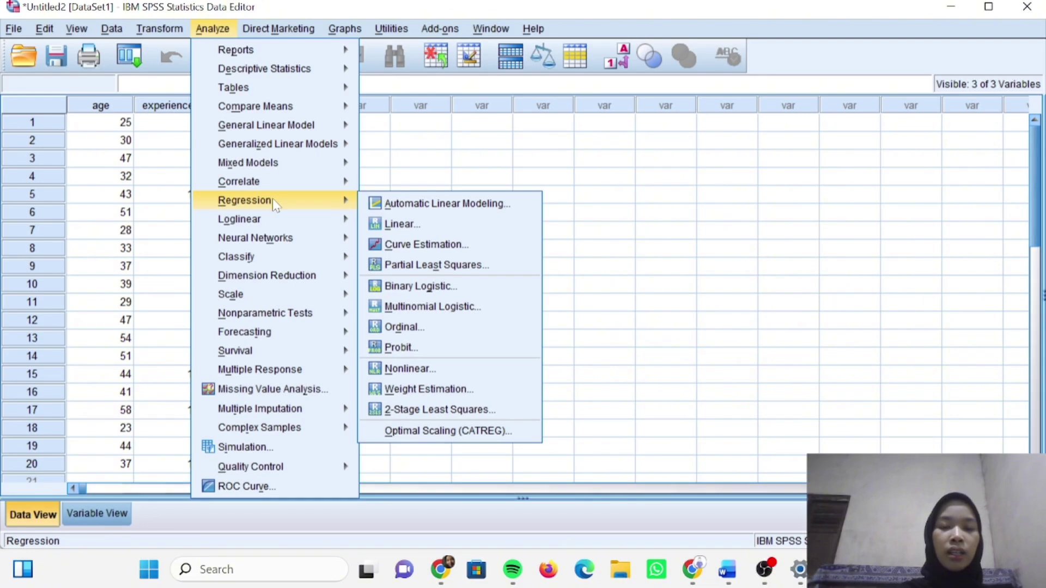
{"action": "mouse_move", "coordinate": [349, 198]}
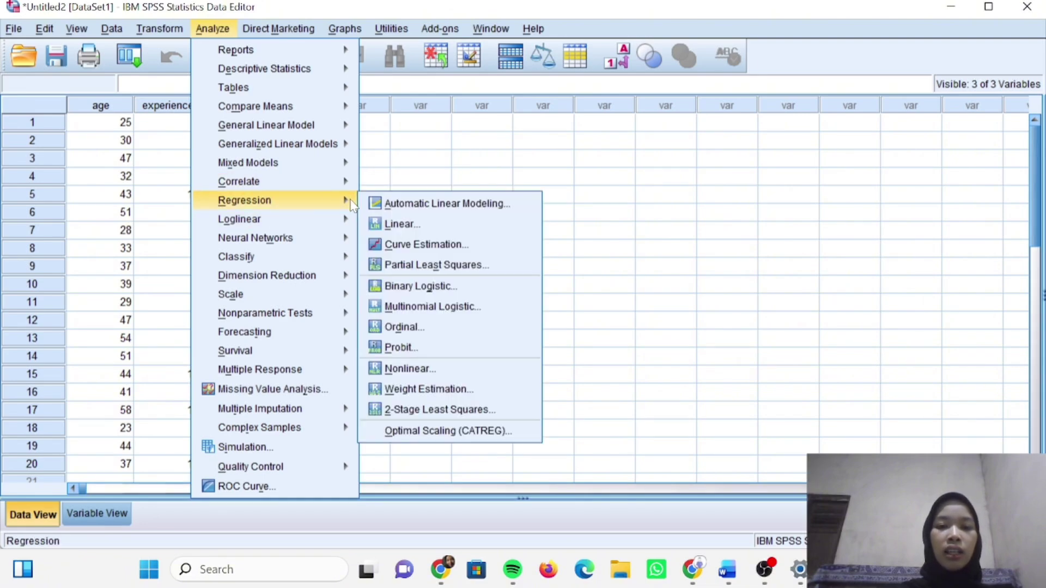
{"action": "left_click", "coordinate": [414, 224]}
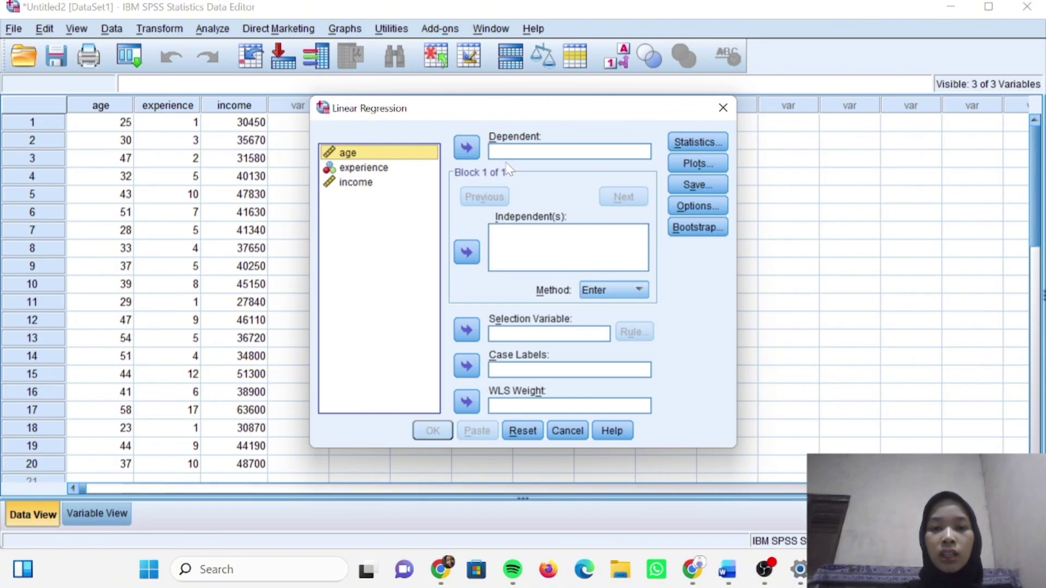
{"action": "left_click", "coordinate": [370, 186]}
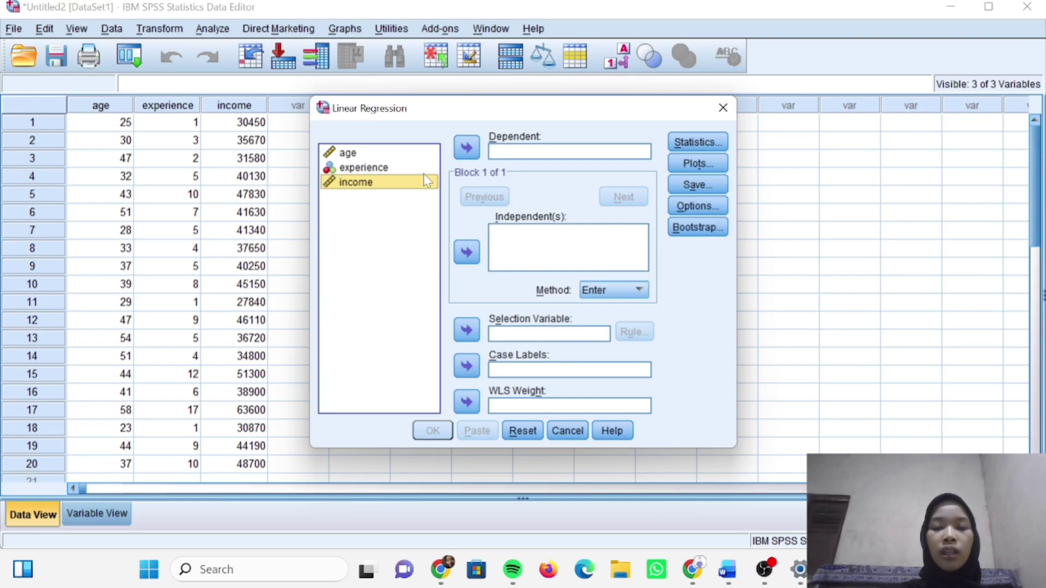
{"action": "left_click", "coordinate": [466, 147]}
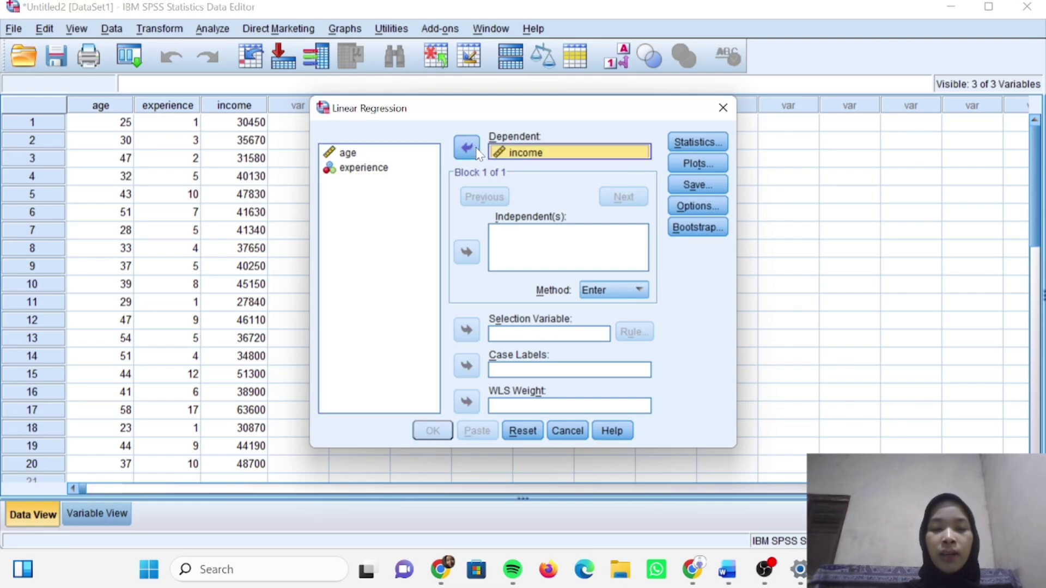
Add age and experience as the independent variables of the regression.
{"action": "left_click", "coordinate": [353, 155]}
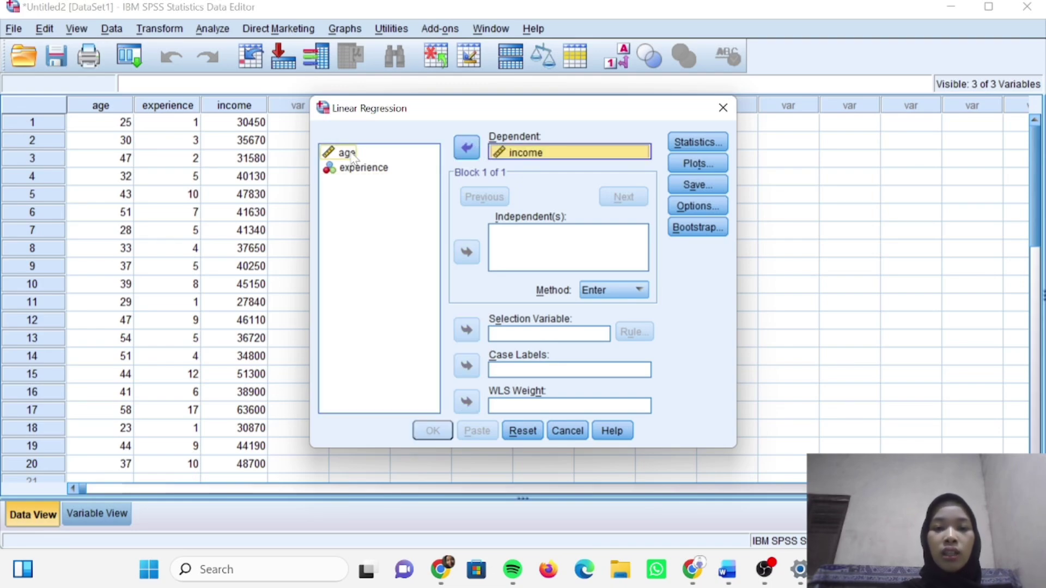
{"action": "left_click", "coordinate": [465, 252]}
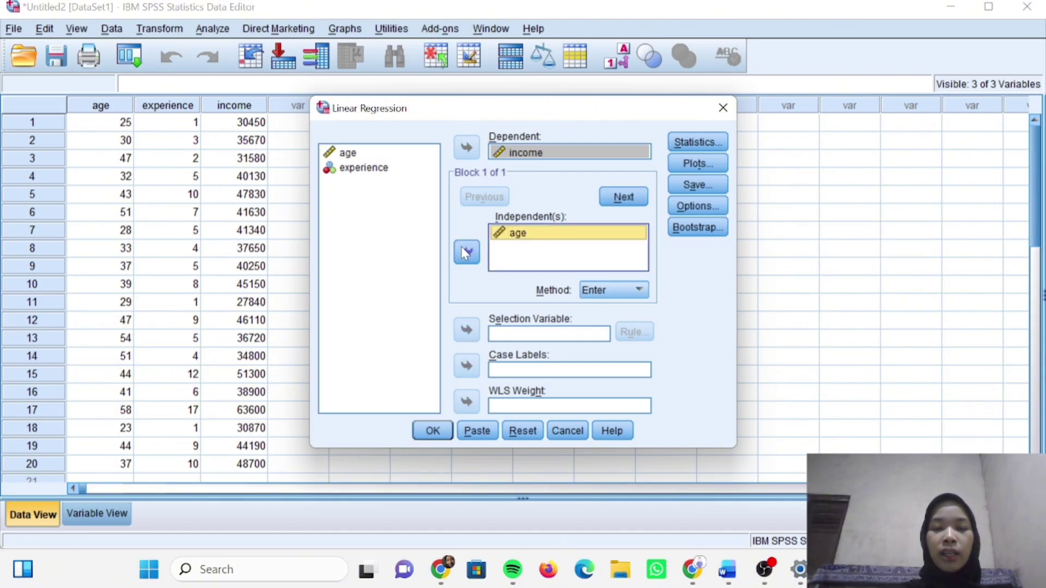
{"action": "left_click", "coordinate": [382, 172]}
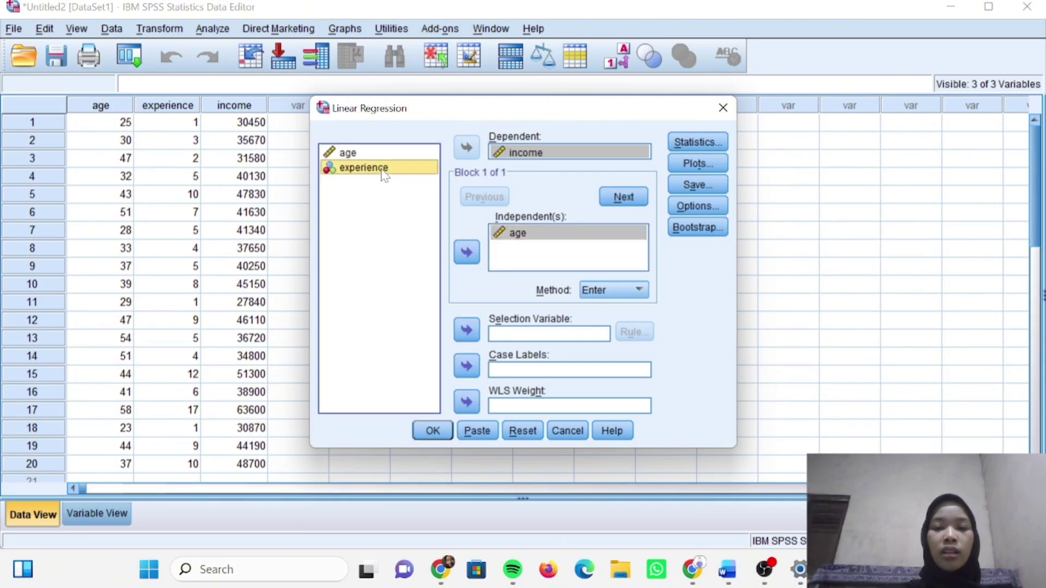
{"action": "left_click", "coordinate": [467, 253]}
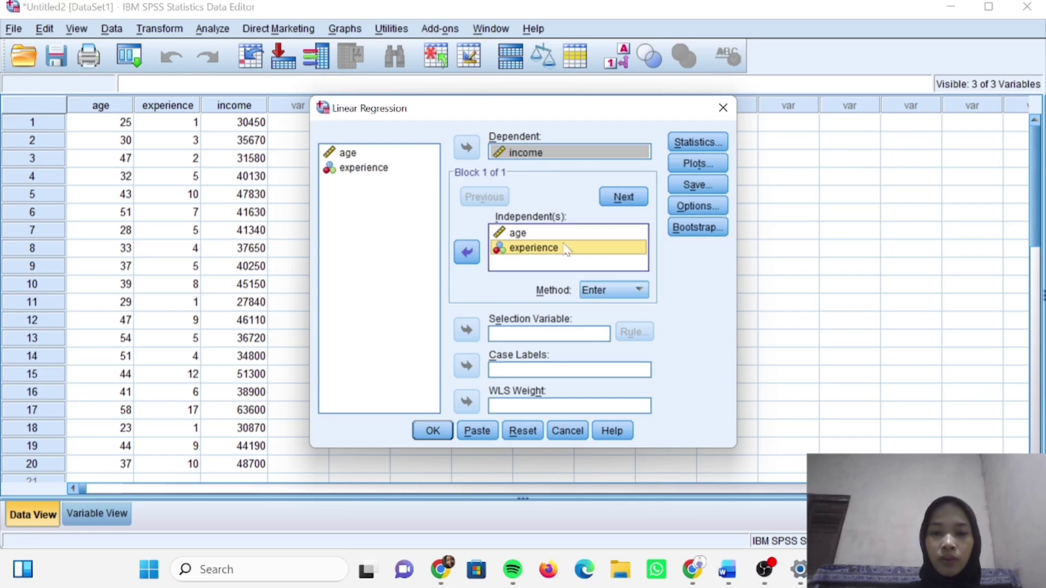
Include Descriptives and Part and partial correlations in the regression statistics.
{"action": "left_click", "coordinate": [690, 147]}
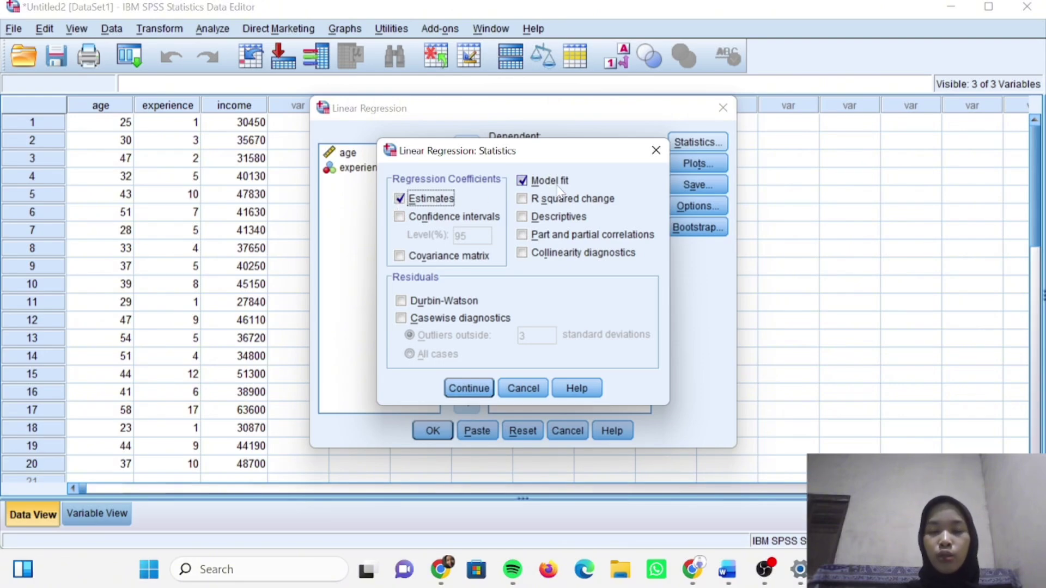
{"action": "left_click", "coordinate": [522, 217]}
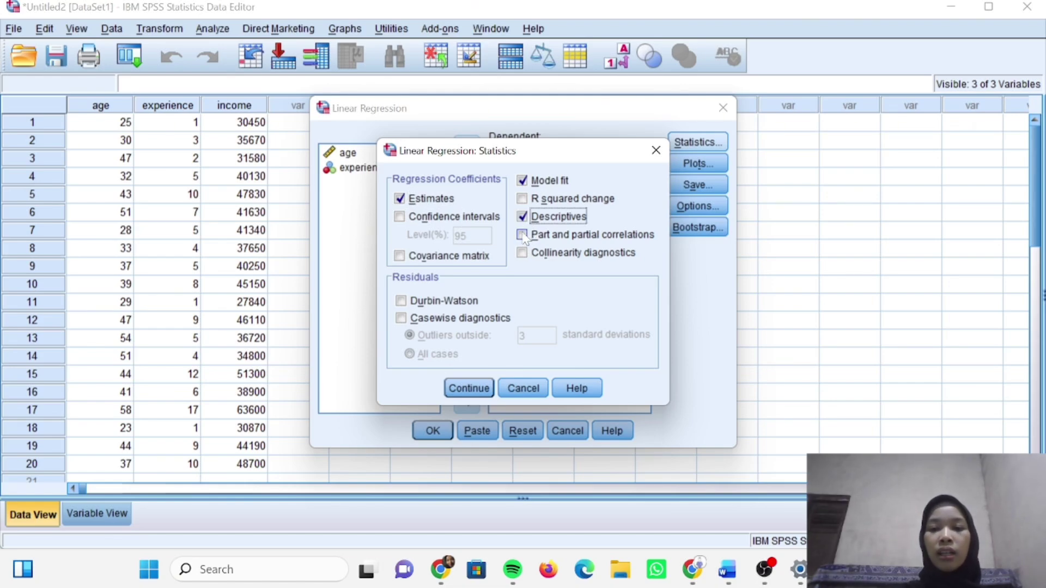
{"action": "left_click", "coordinate": [521, 235]}
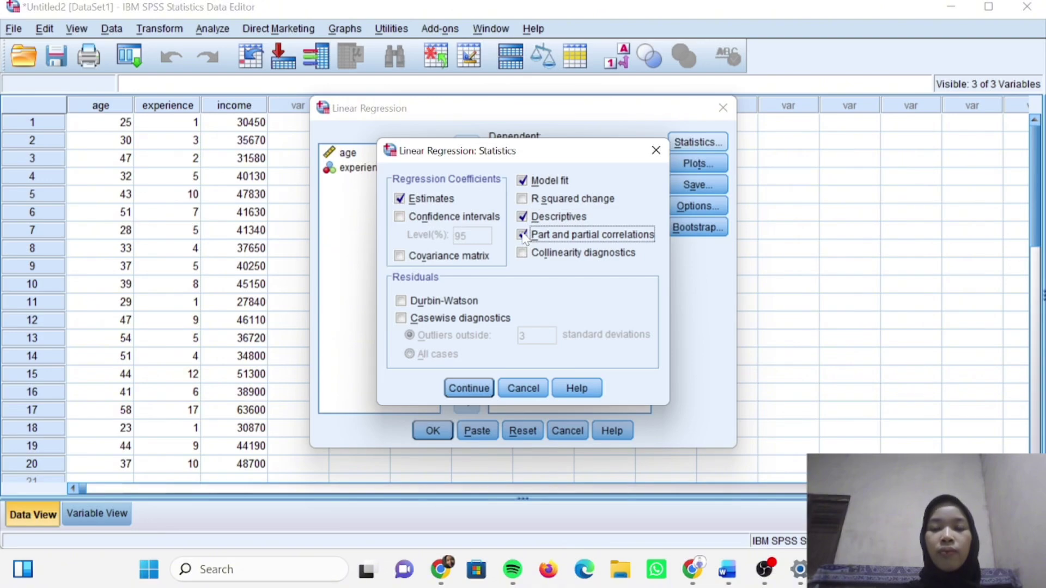
{"action": "left_click", "coordinate": [483, 388]}
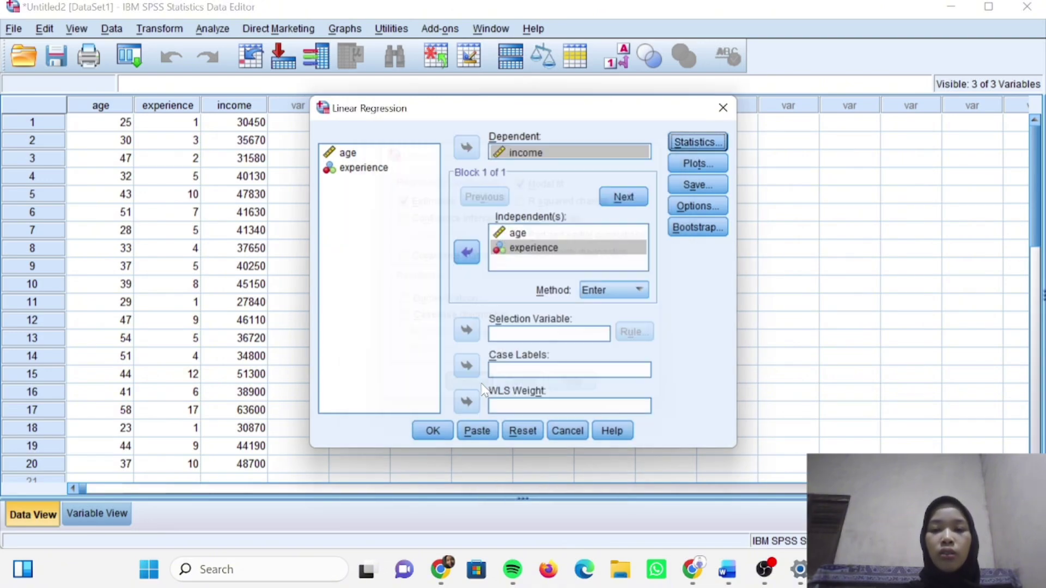
Define a regression scatter plot with *ZRESID on the Y axis and *ZPRED on the X axis.
{"action": "left_click", "coordinate": [704, 166]}
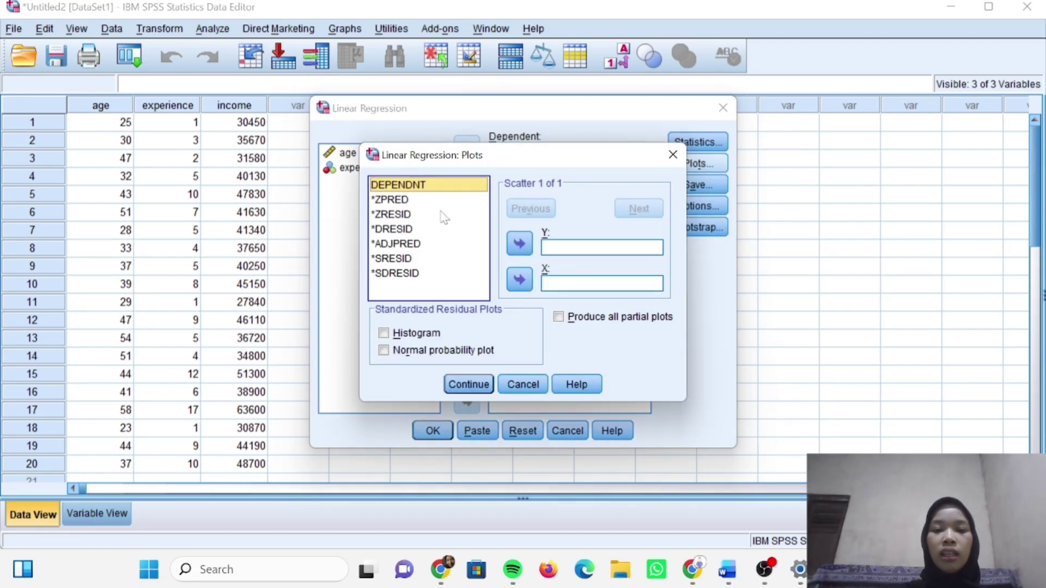
{"action": "left_click", "coordinate": [407, 216]}
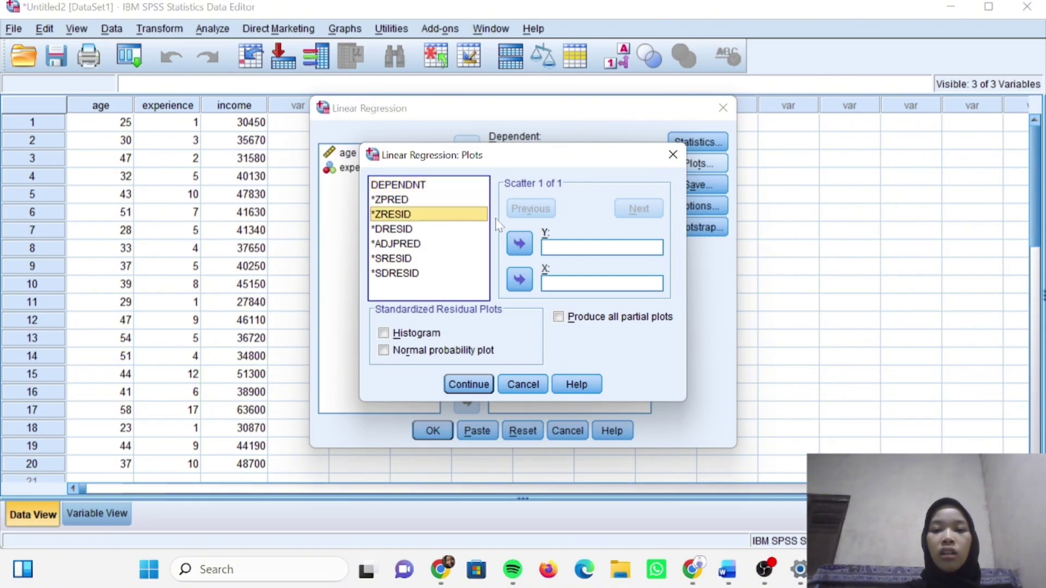
{"action": "left_click", "coordinate": [519, 244]}
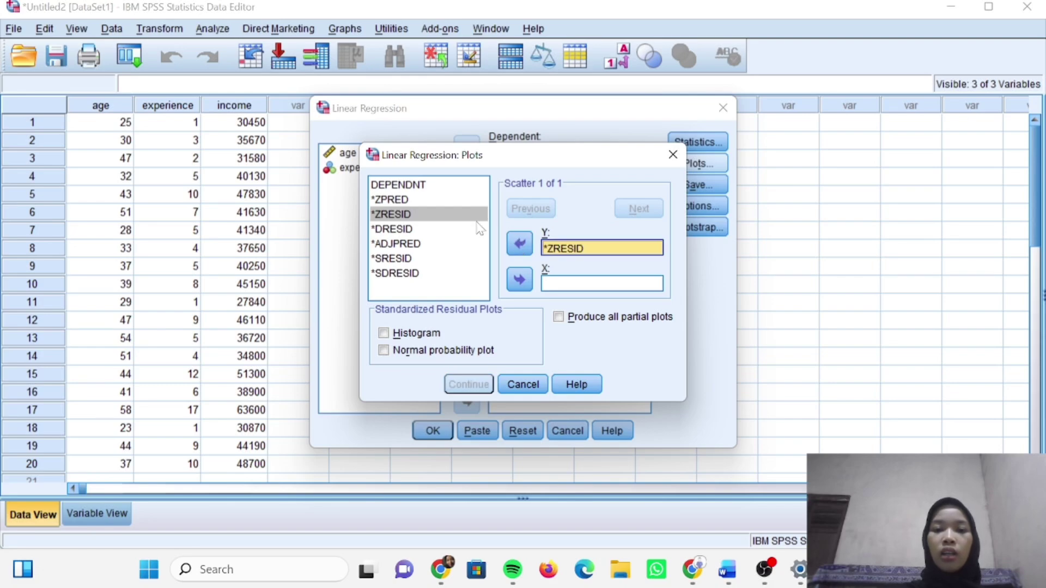
{"action": "left_click", "coordinate": [402, 200]}
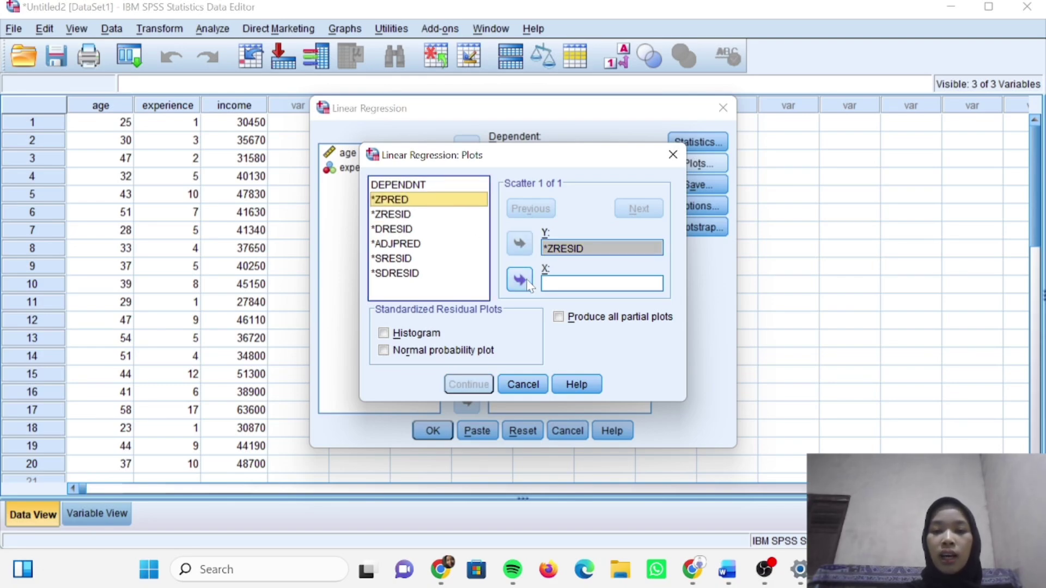
{"action": "left_click", "coordinate": [519, 280]}
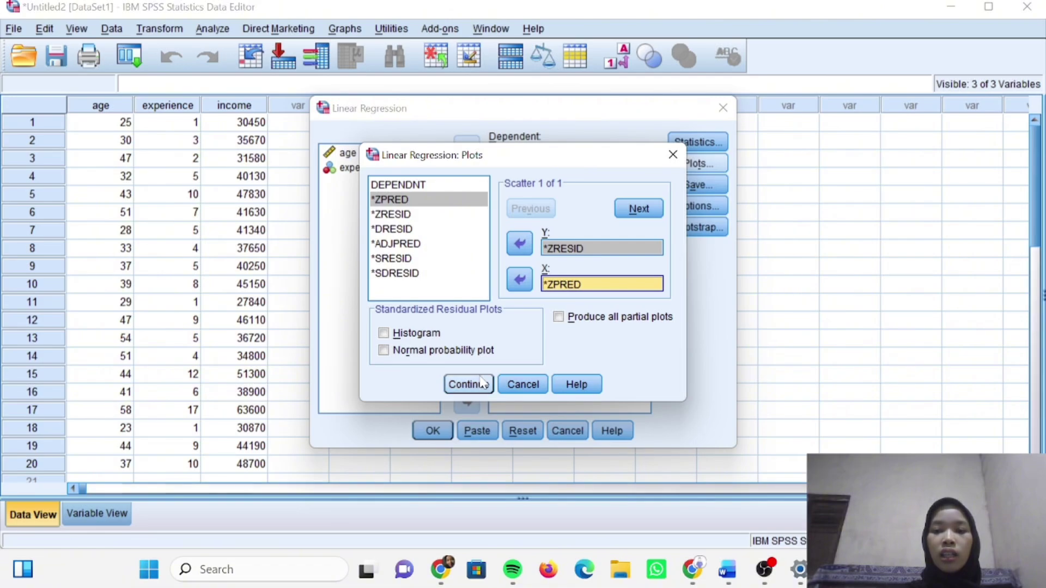
{"action": "left_click", "coordinate": [469, 384]}
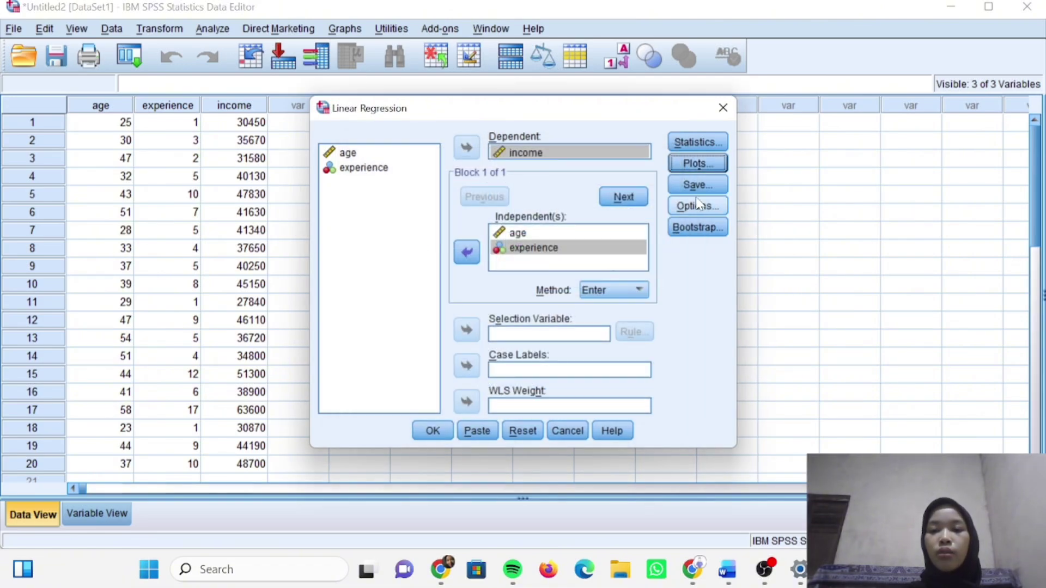
Save the unstandardized predicted values and unstandardized residuals as new variables and run the linear regression.
{"action": "left_click", "coordinate": [710, 187]}
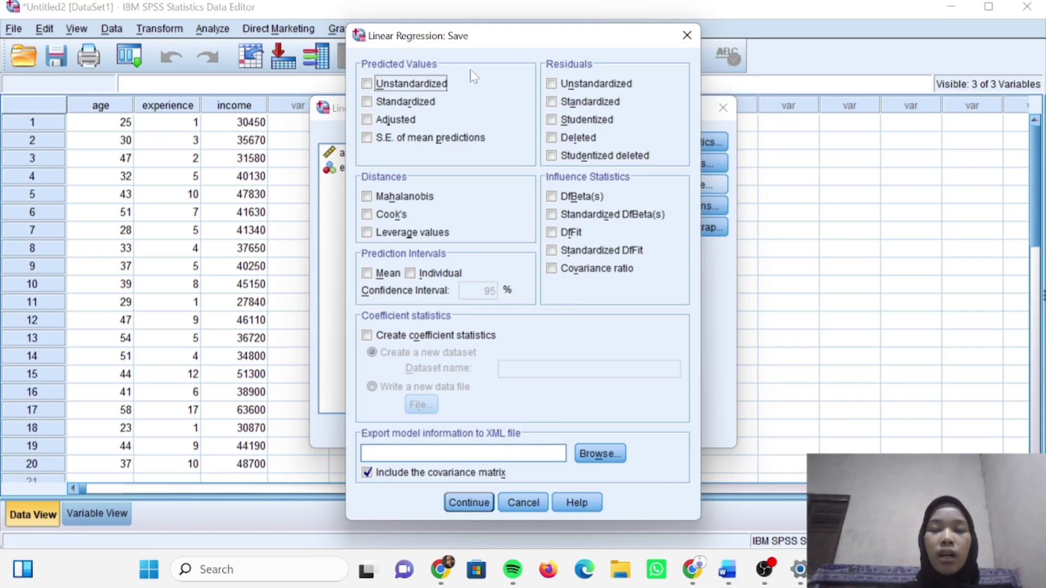
{"action": "left_click", "coordinate": [366, 84]}
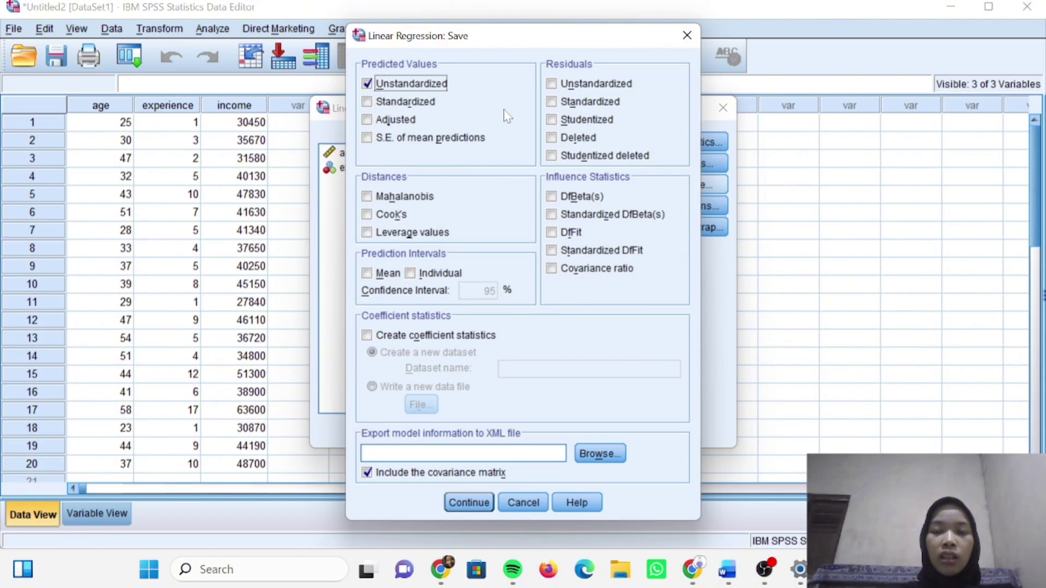
{"action": "left_click", "coordinate": [550, 85]}
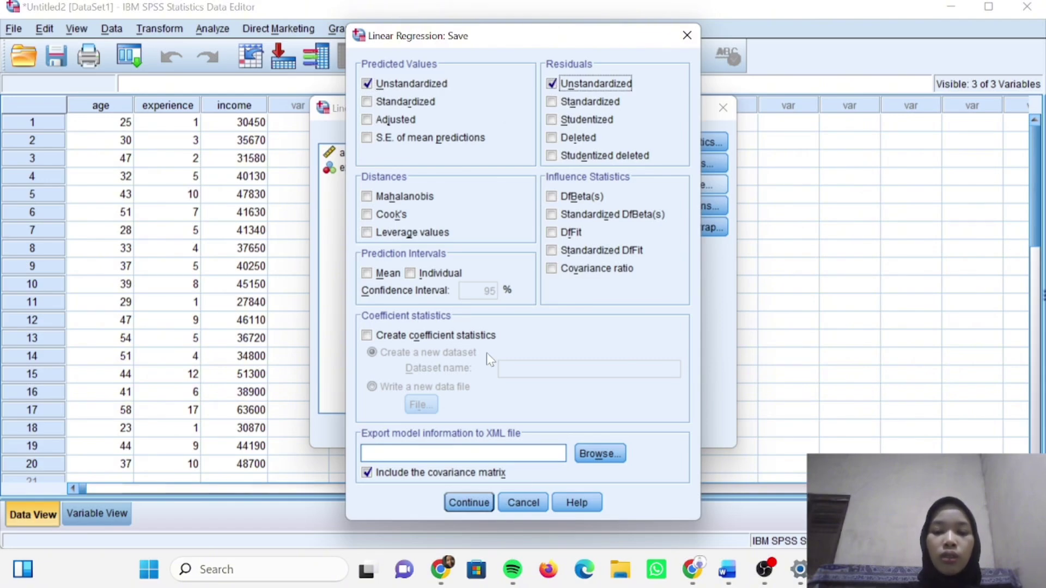
{"action": "left_click", "coordinate": [452, 507]}
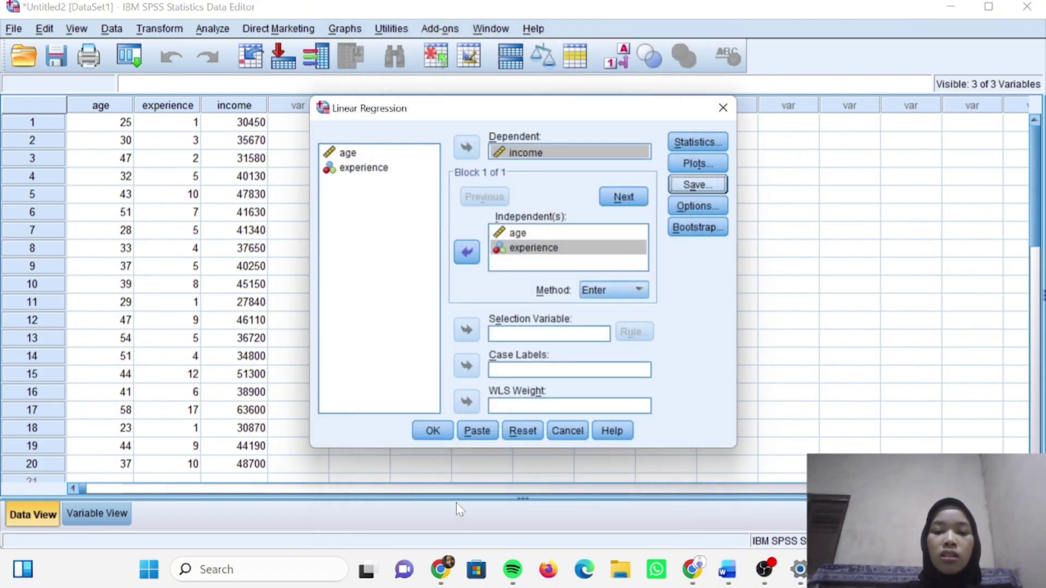
{"action": "left_click", "coordinate": [433, 432]}
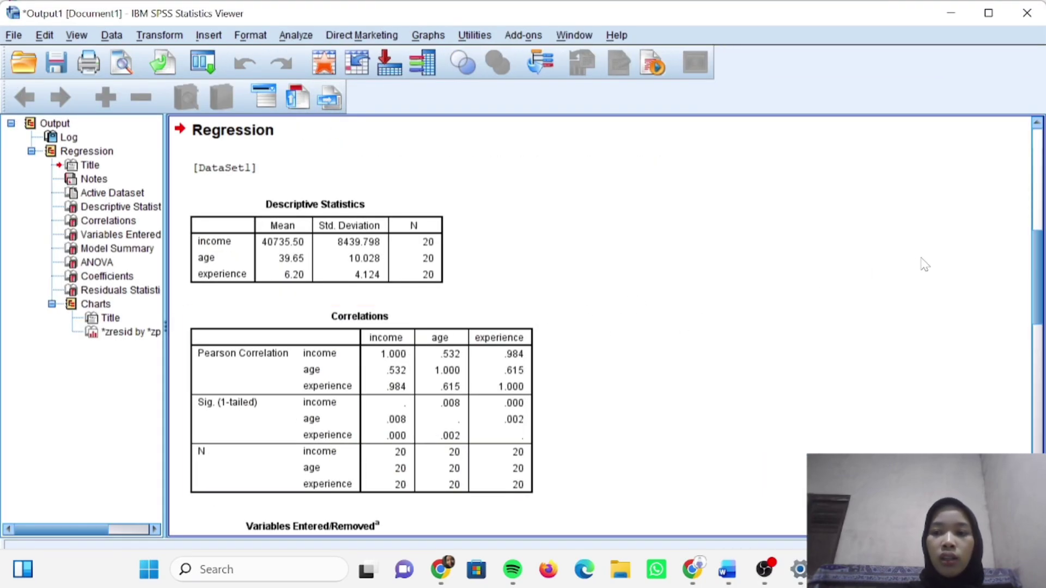
Examine the Coefficients and ANOVA tables in the regression output.
{"action": "left_click_drag", "start_coordinate": [1038, 262], "coordinate": [987, 375]}
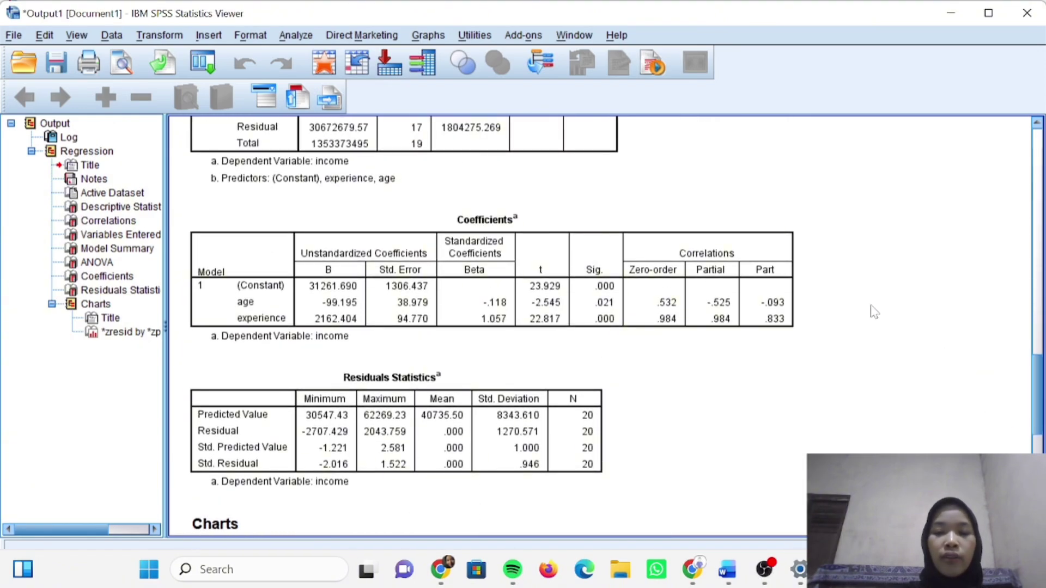
{"action": "left_click", "coordinate": [621, 262]}
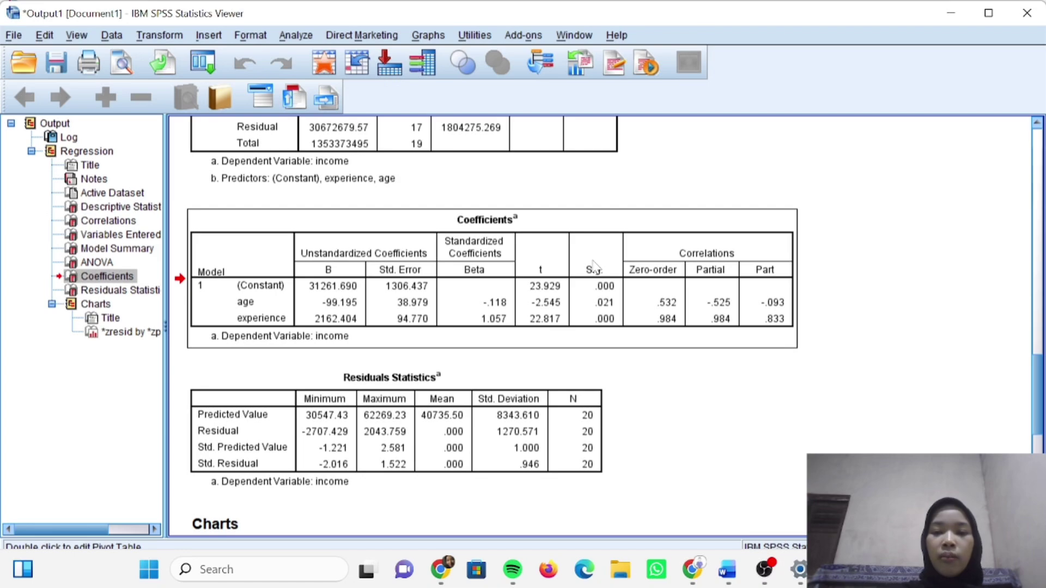
{"action": "left_click", "coordinate": [616, 259]}
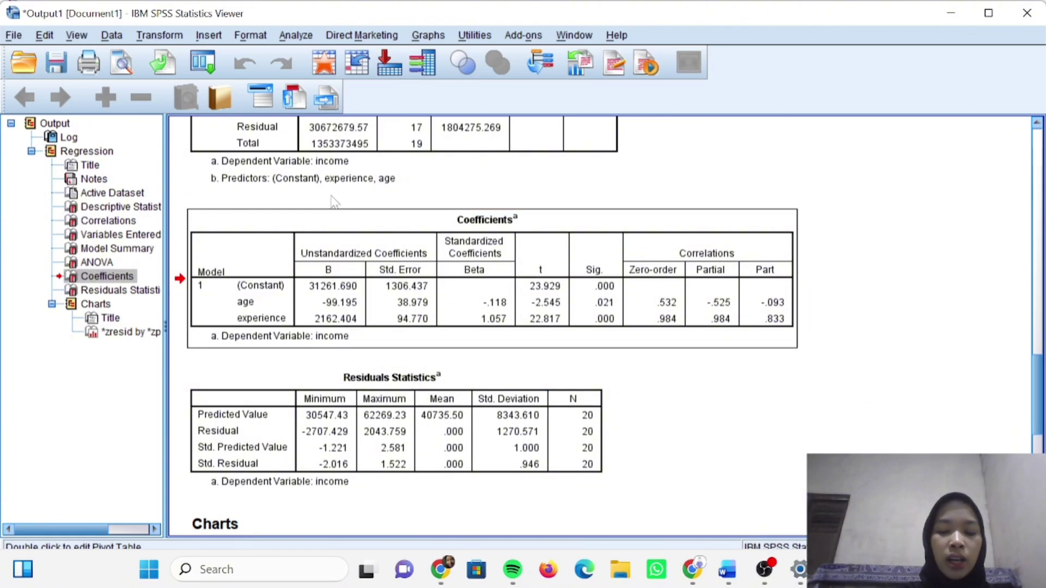
{"action": "scroll", "coordinate": [699, 159], "scroll_direction": "up", "scroll_amount": 3}
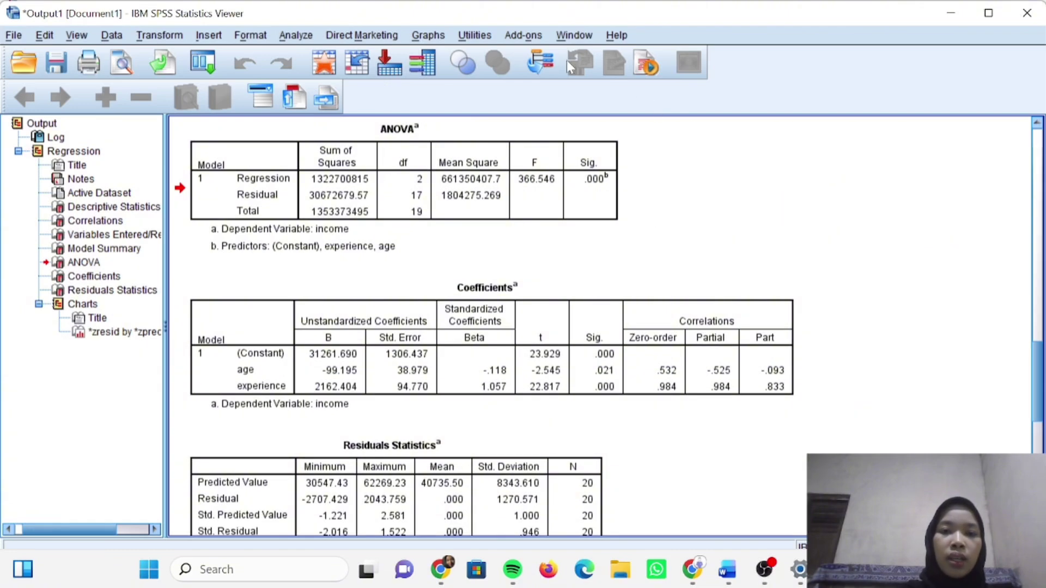
Start an Explore analysis from Descriptive Statistics and assign Unstandardized Residual as the dependent variable.
{"action": "left_click", "coordinate": [308, 38]}
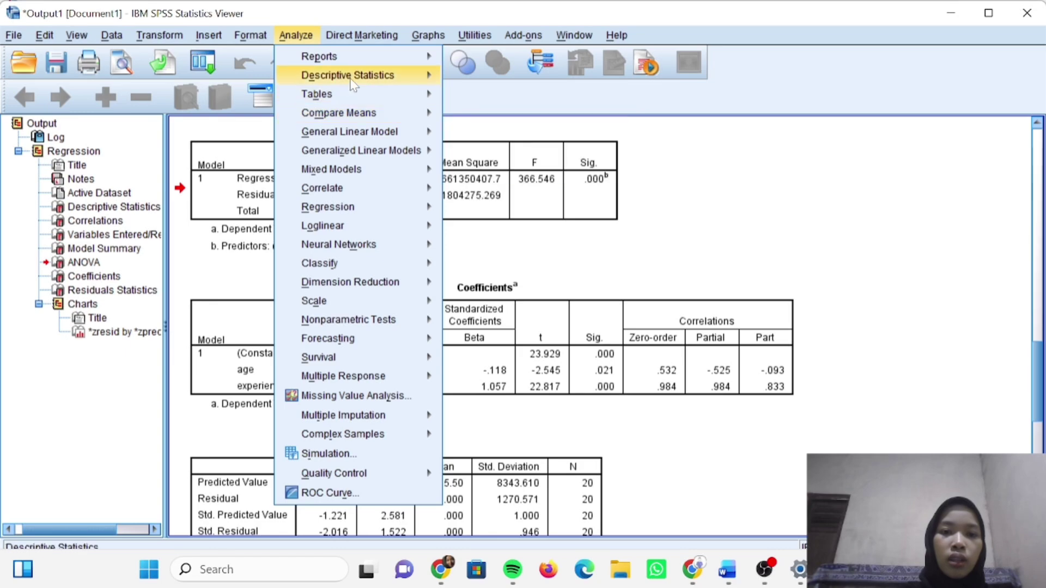
{"action": "mouse_move", "coordinate": [352, 81]}
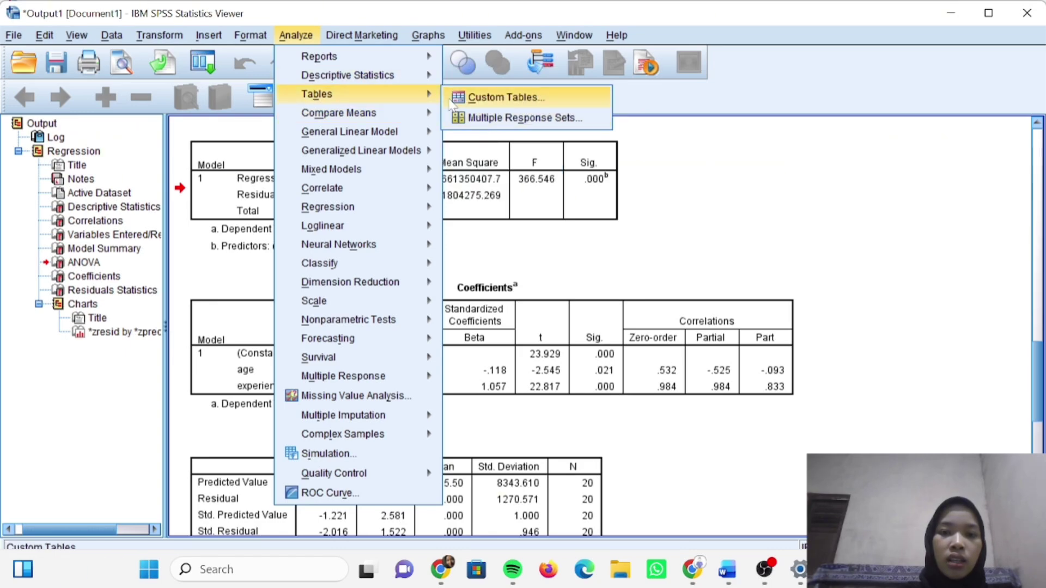
{"action": "mouse_move", "coordinate": [419, 96]}
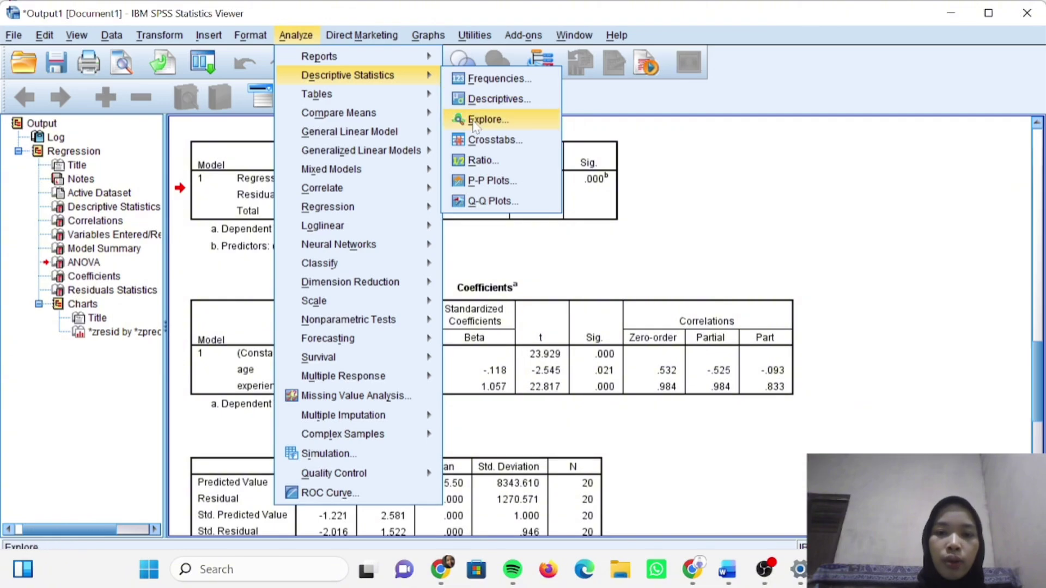
{"action": "left_click", "coordinate": [477, 121]}
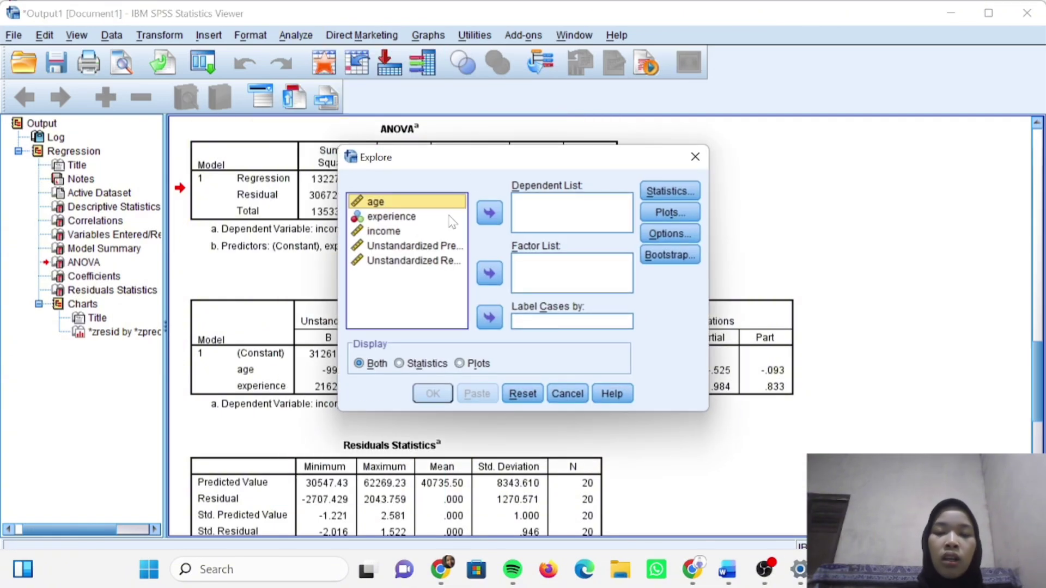
{"action": "left_click", "coordinate": [443, 264]}
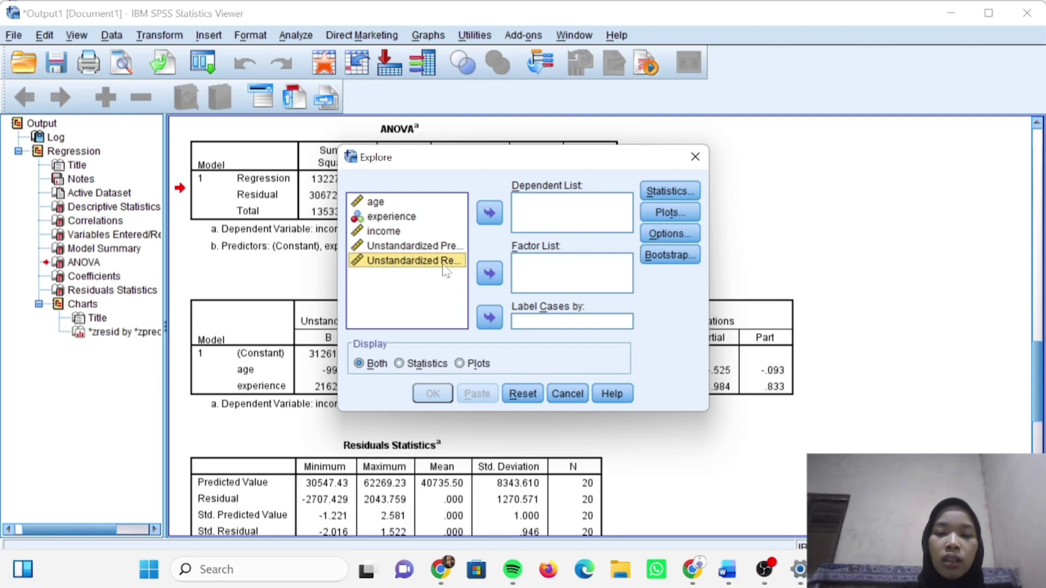
{"action": "left_click", "coordinate": [490, 217]}
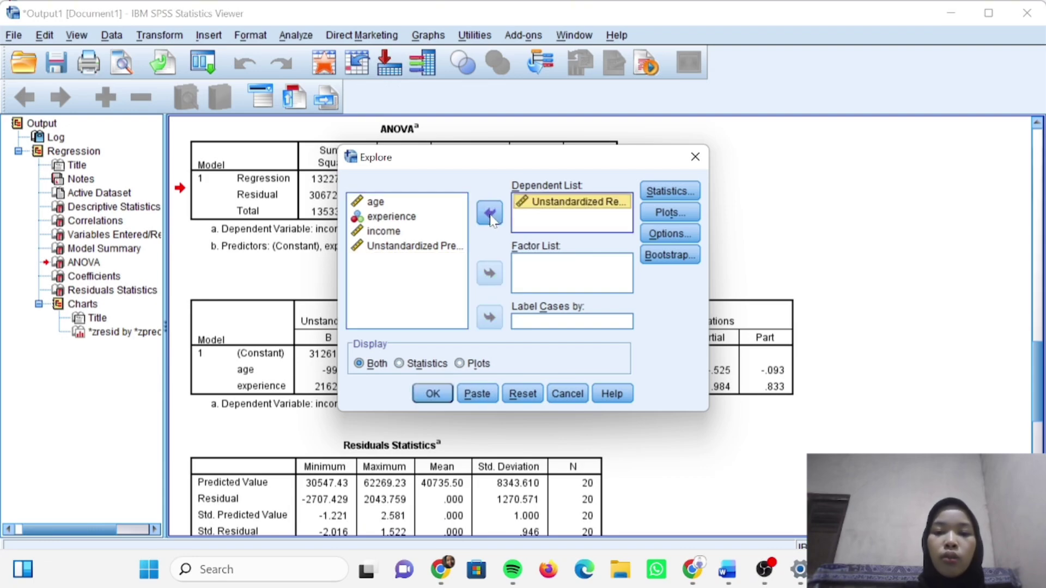
Include normality plots with tests in the Explore plots and run the analysis.
{"action": "left_click", "coordinate": [670, 213]}
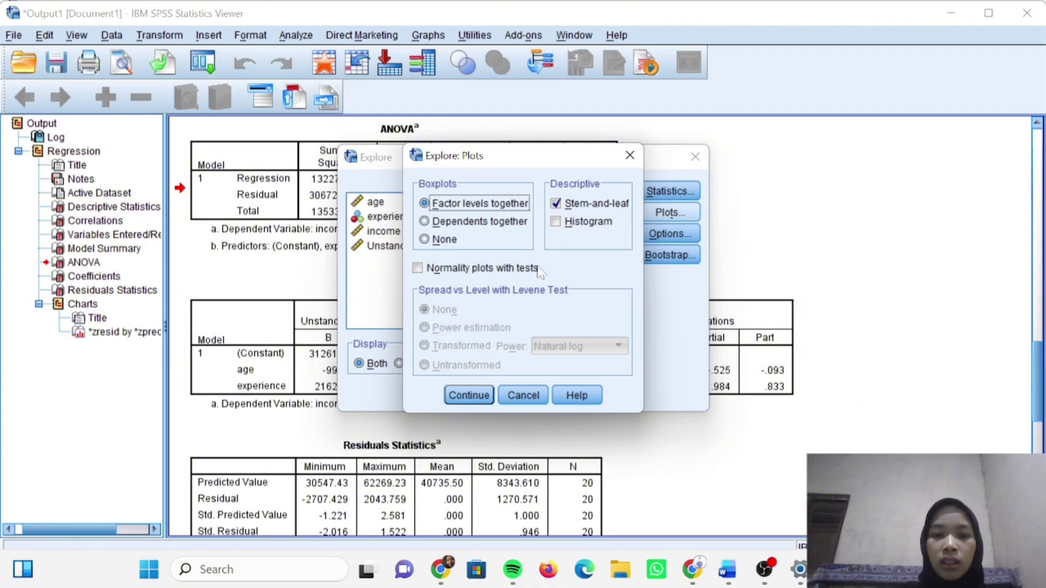
{"action": "left_click", "coordinate": [417, 268]}
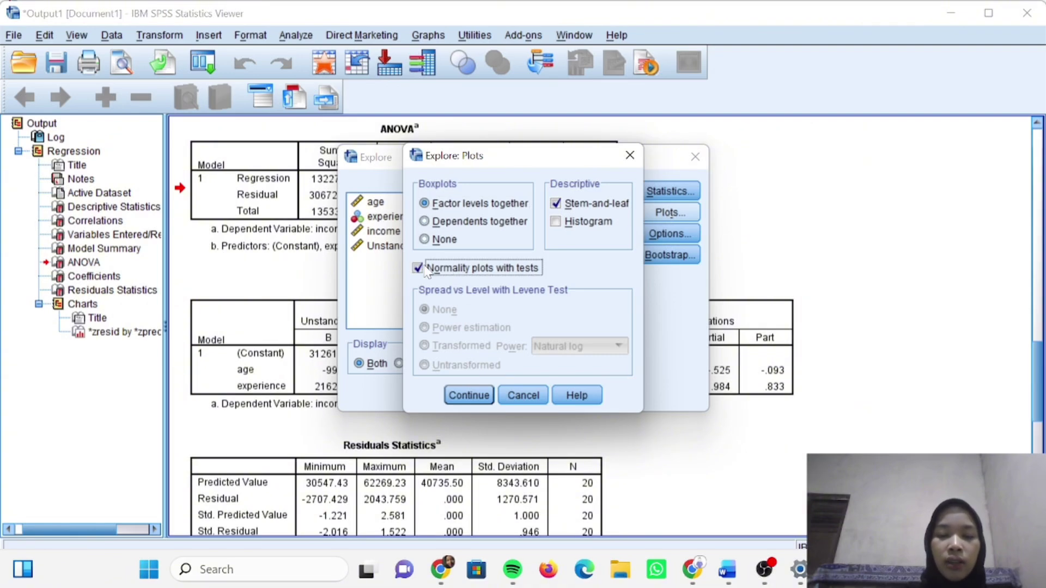
{"action": "left_click", "coordinate": [469, 394]}
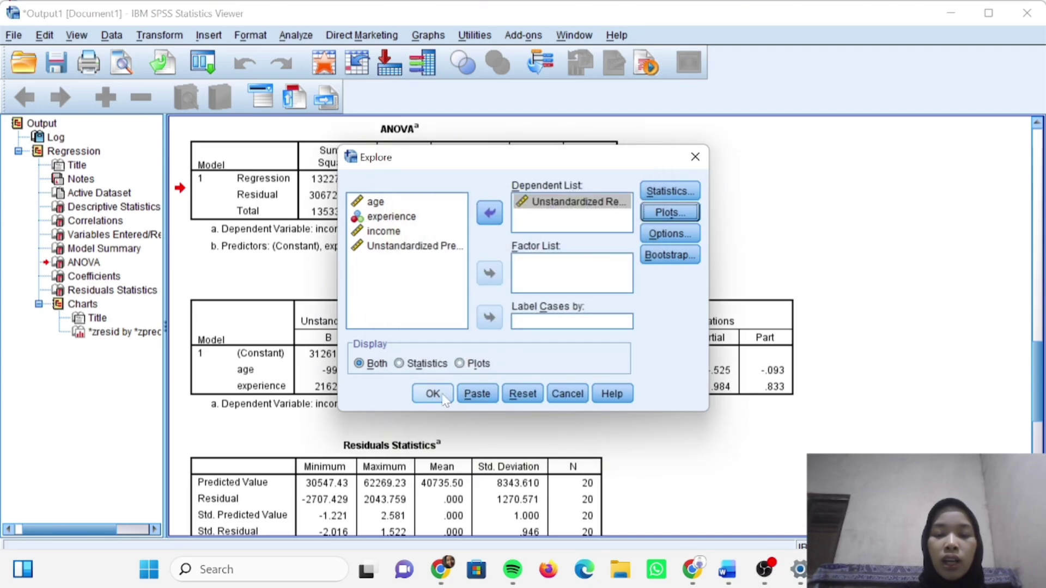
{"action": "left_click", "coordinate": [432, 394]}
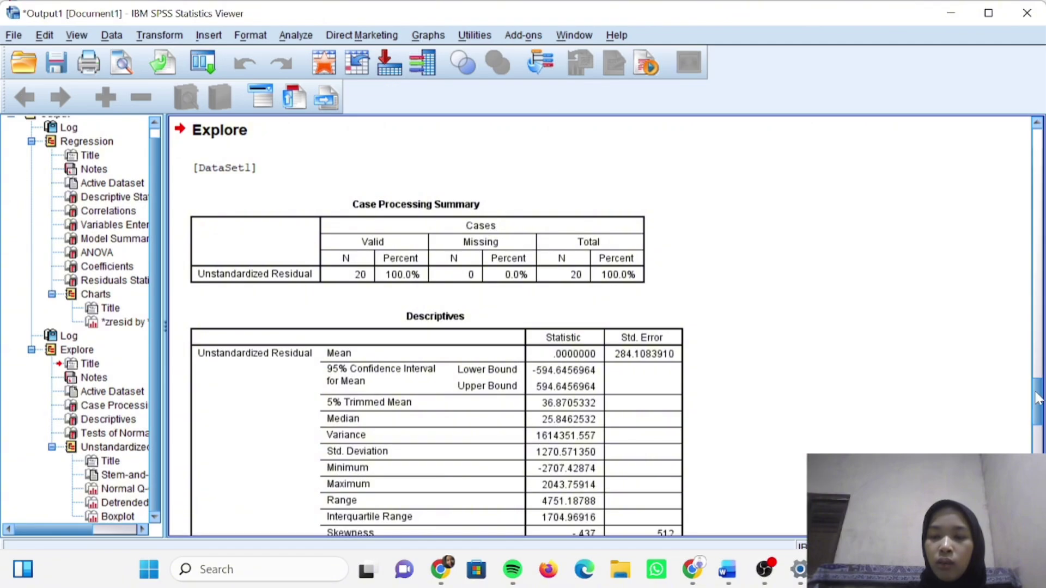
Examine the Tests of Normality table and the Normal Q-Q Plot of the unstandardized residual.
{"action": "left_click_drag", "start_coordinate": [1037, 398], "coordinate": [1039, 428]}
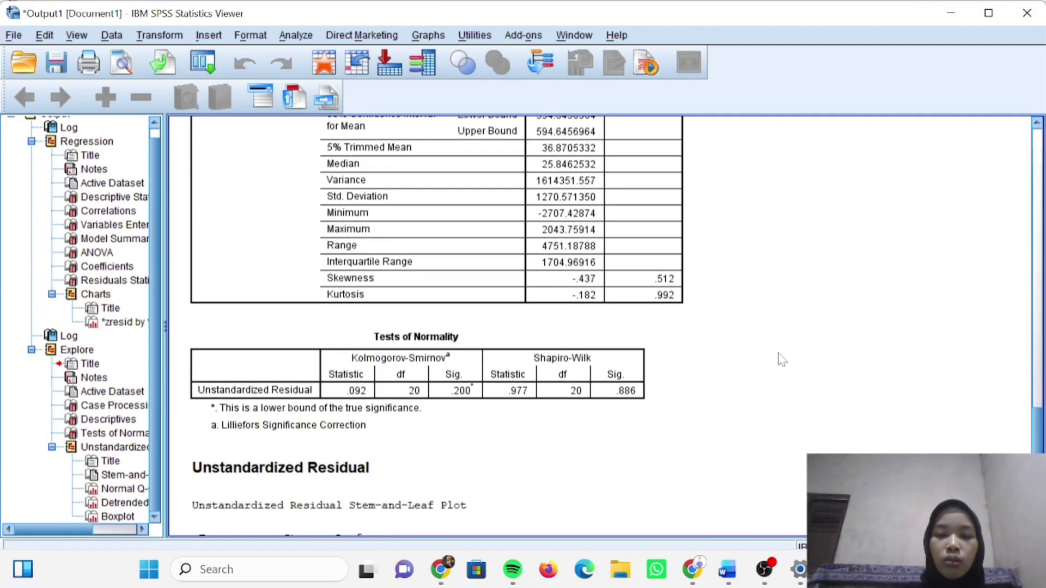
{"action": "left_click", "coordinate": [462, 334]}
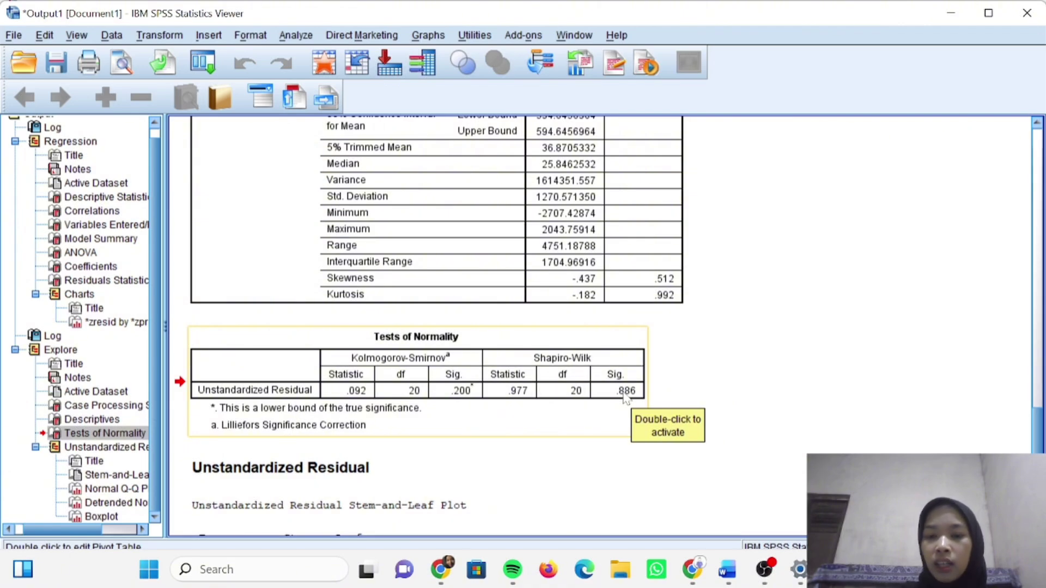
{"action": "left_click", "coordinate": [353, 369]}
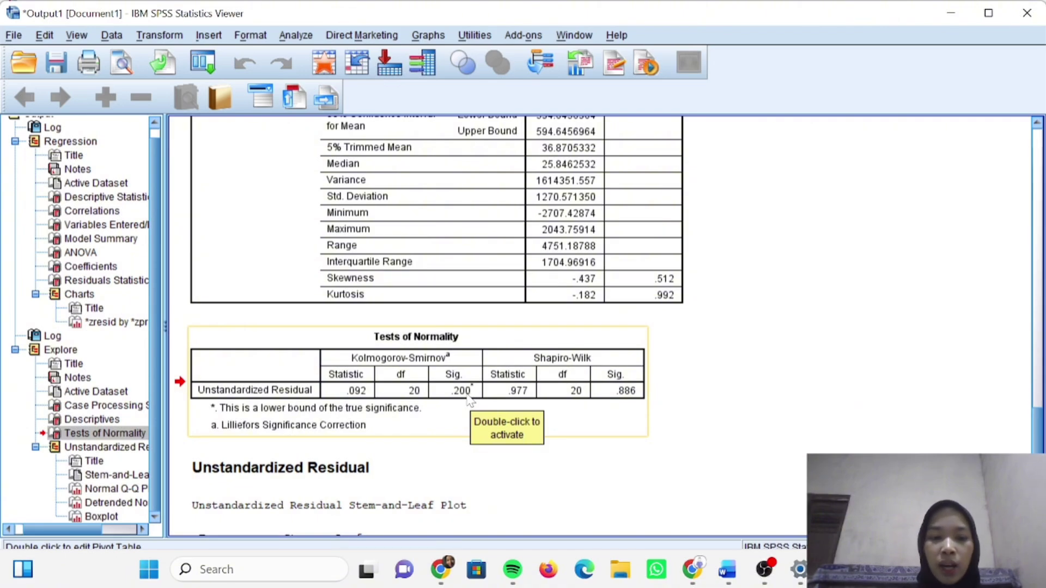
{"action": "scroll", "coordinate": [1033, 374], "scroll_direction": "down", "scroll_amount": 1}
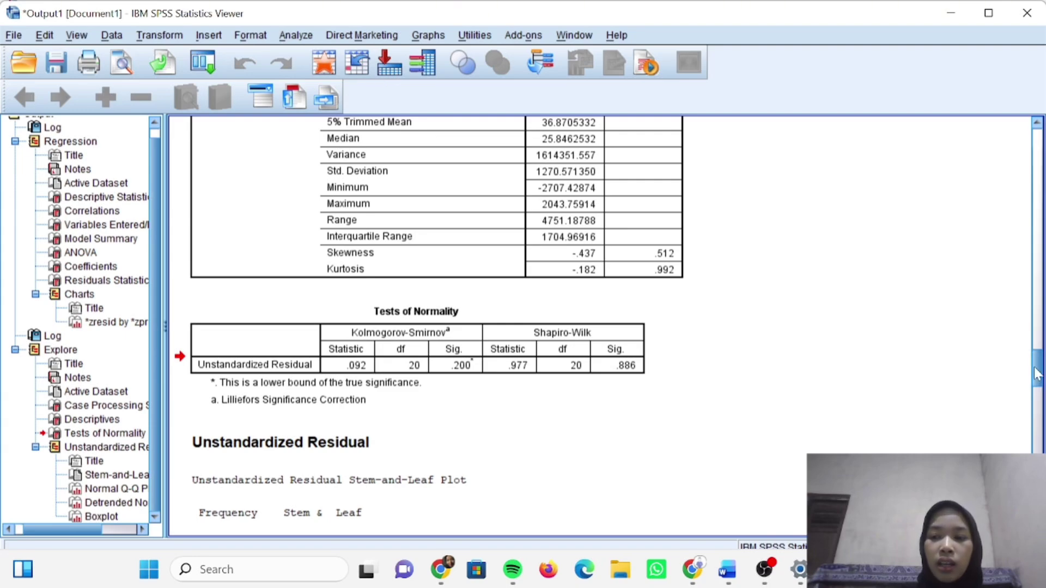
{"action": "left_click_drag", "start_coordinate": [1036, 373], "coordinate": [1042, 428]}
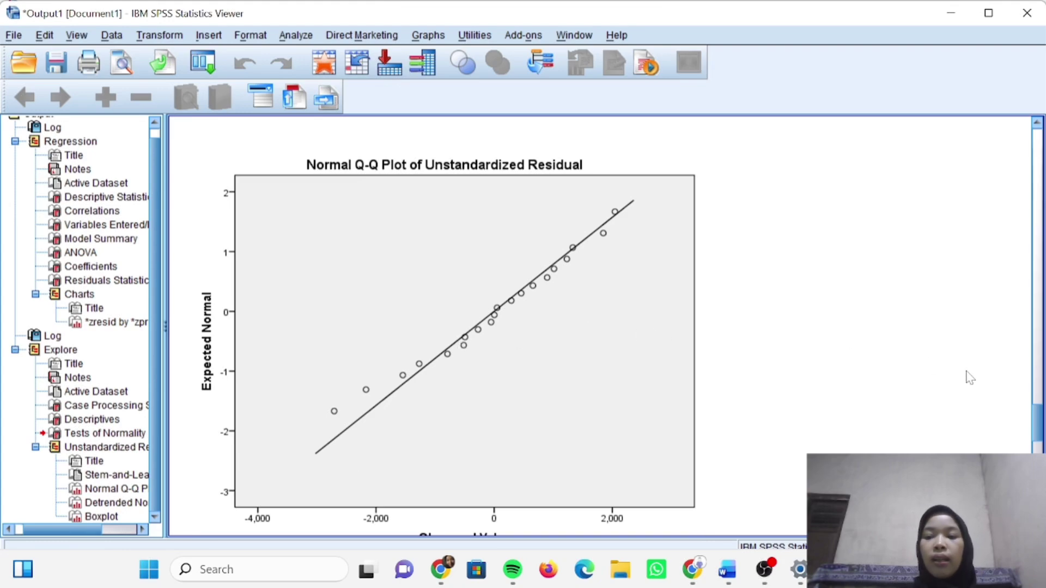
{"action": "left_click", "coordinate": [986, 378]}
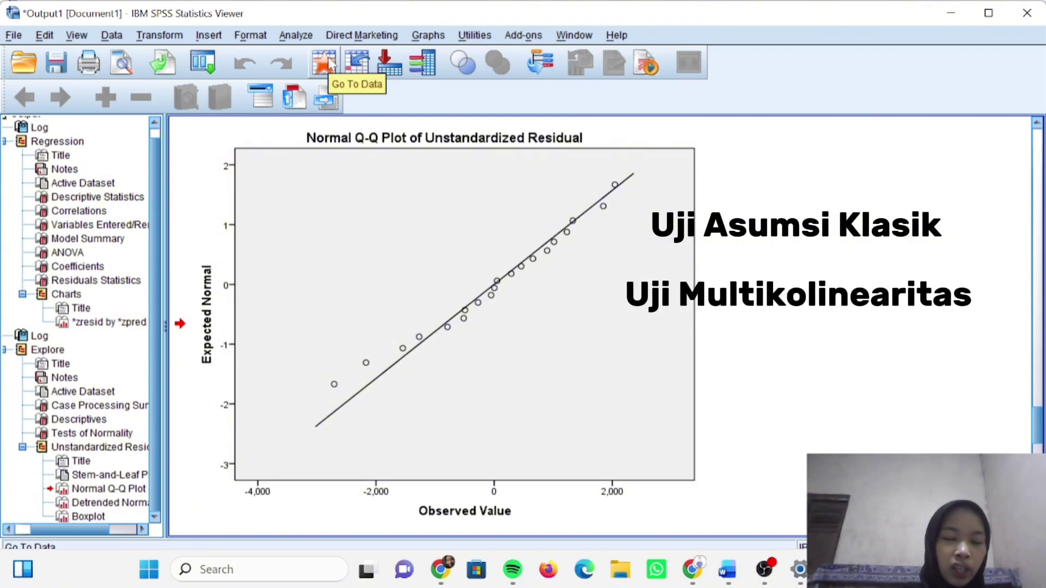
Rerun the linear regression of income with Collinearity diagnostics included and review the collinearity statistics in its Coefficients table.
{"action": "left_click", "coordinate": [305, 36]}
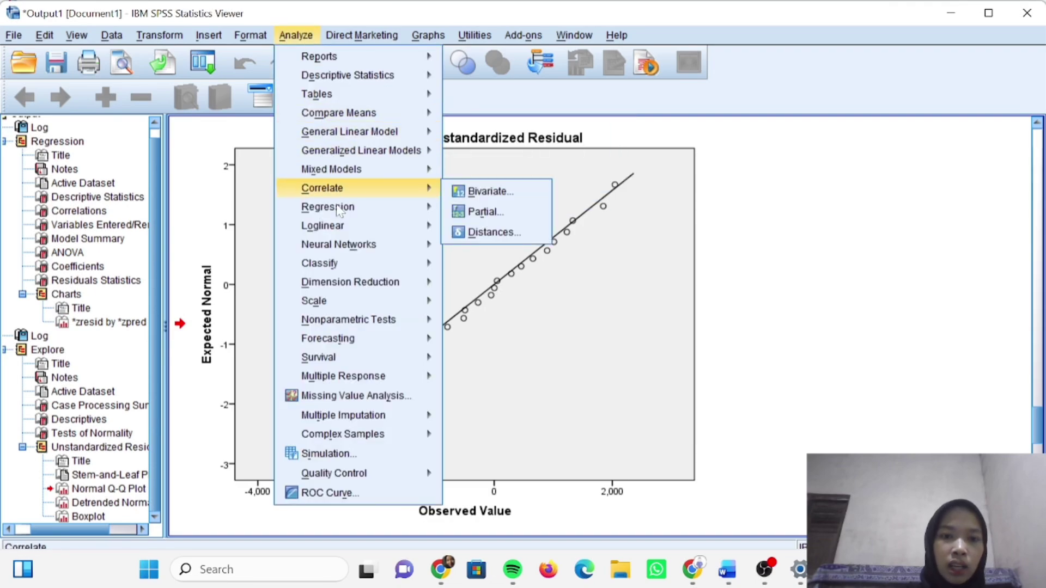
{"action": "mouse_move", "coordinate": [376, 209]}
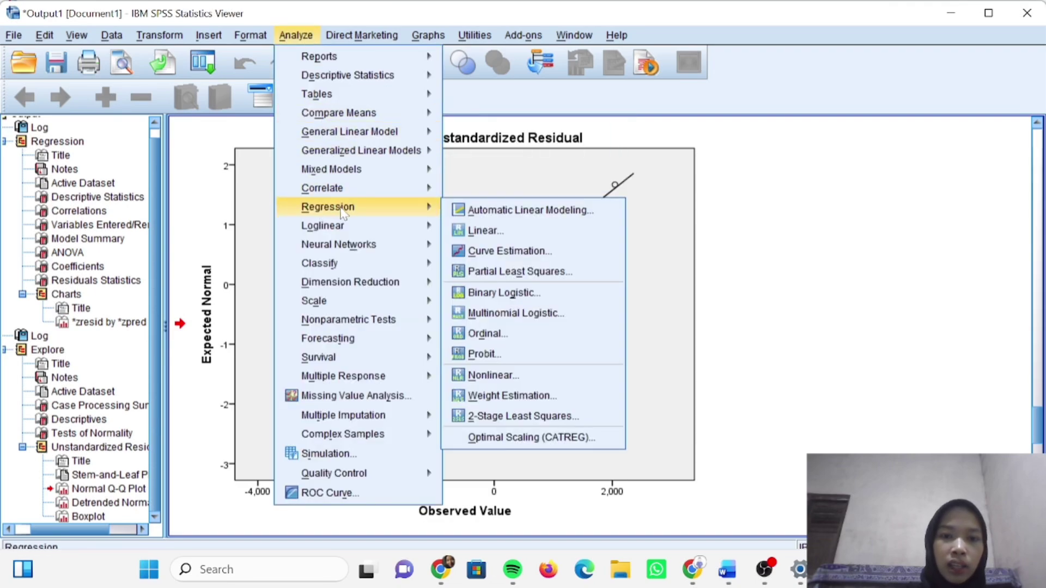
{"action": "left_click", "coordinate": [484, 231]}
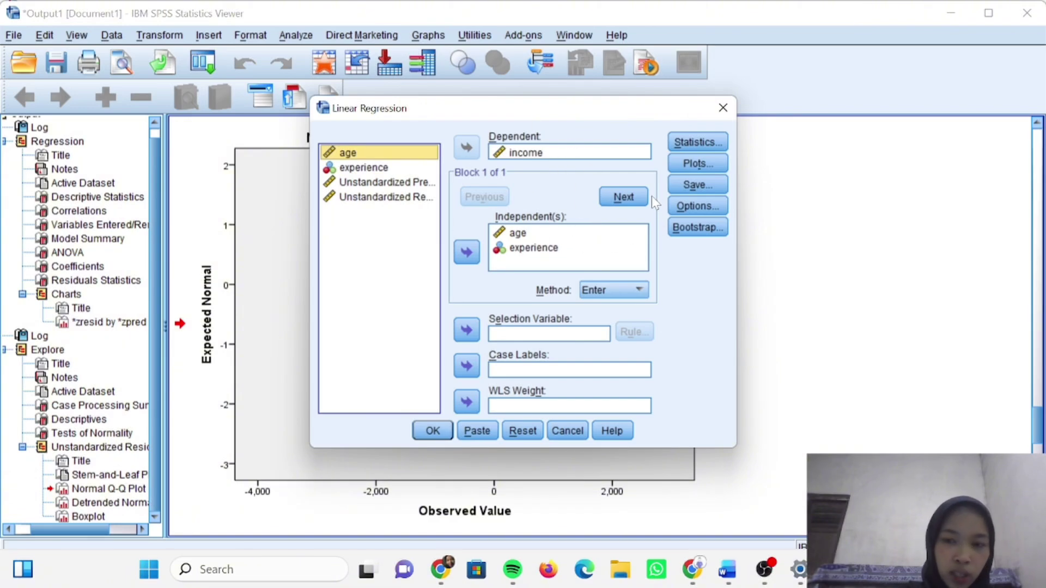
{"action": "left_click", "coordinate": [685, 148]}
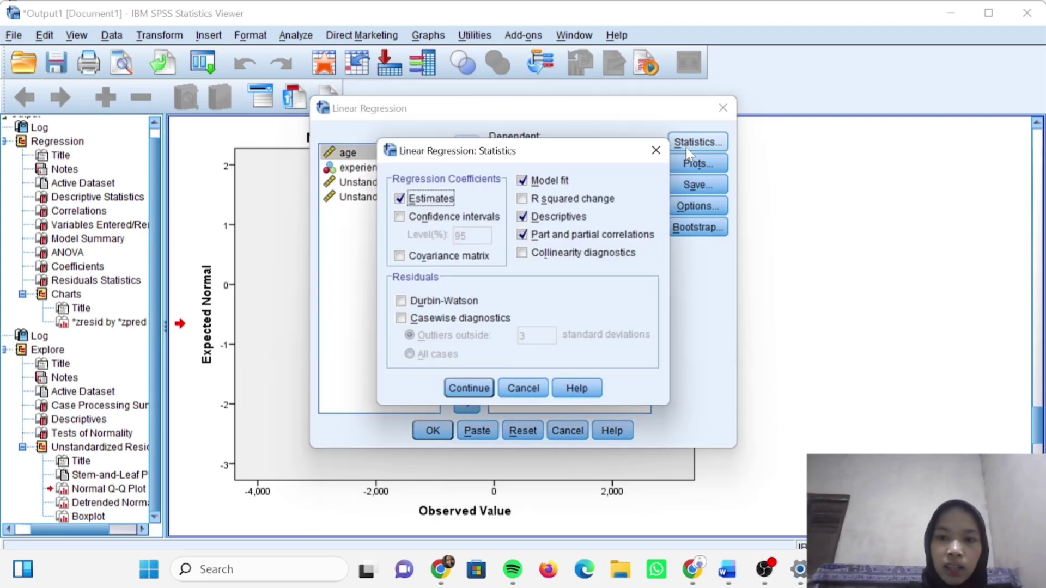
{"action": "left_click", "coordinate": [524, 253]}
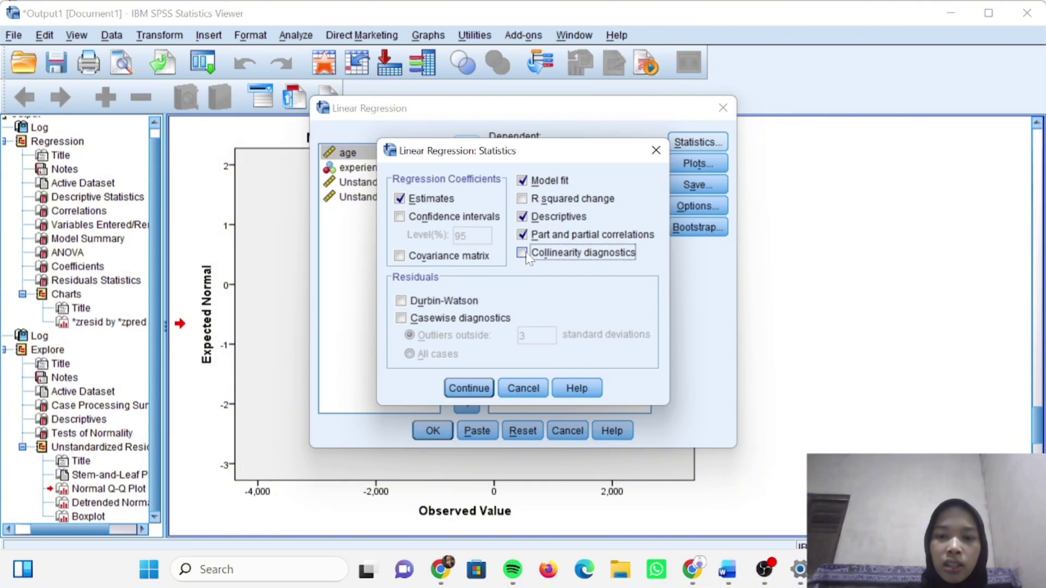
{"action": "left_click", "coordinate": [472, 388]}
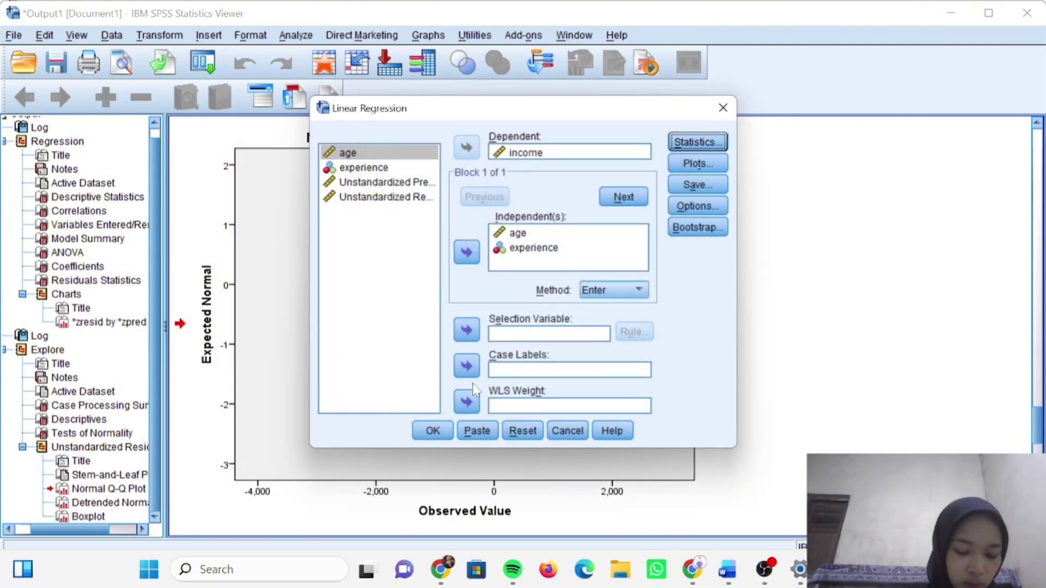
{"action": "left_click", "coordinate": [432, 430]}
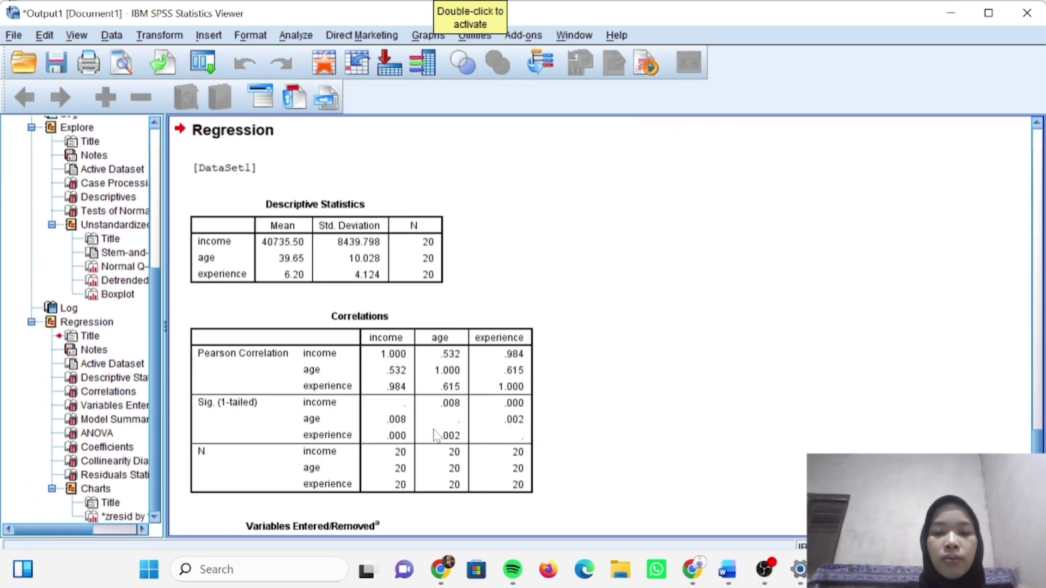
{"action": "left_click_drag", "start_coordinate": [1035, 439], "coordinate": [1036, 506]}
{"action": "left_click", "coordinate": [667, 378]}
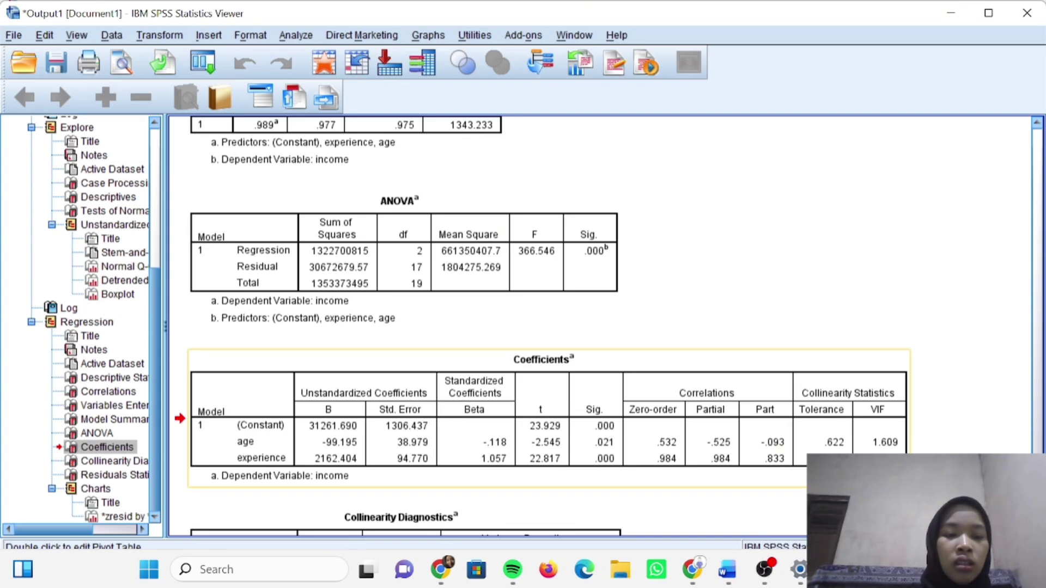
Reopen the linear regression setup and remove income from the dependent variable and age and experience from the independent variables.
{"action": "left_click", "coordinate": [299, 37]}
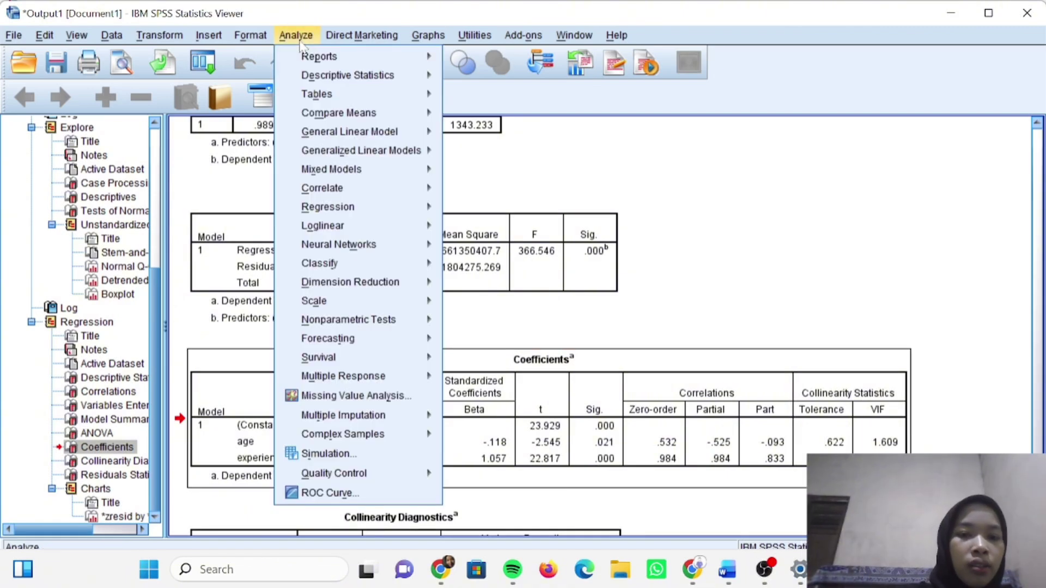
{"action": "mouse_move", "coordinate": [335, 213]}
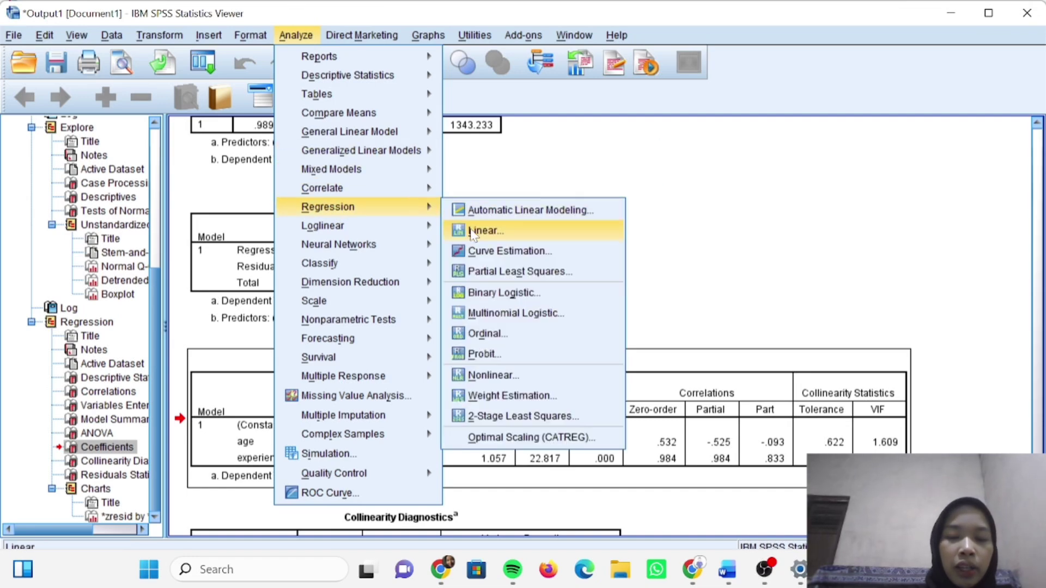
{"action": "left_click", "coordinate": [471, 232]}
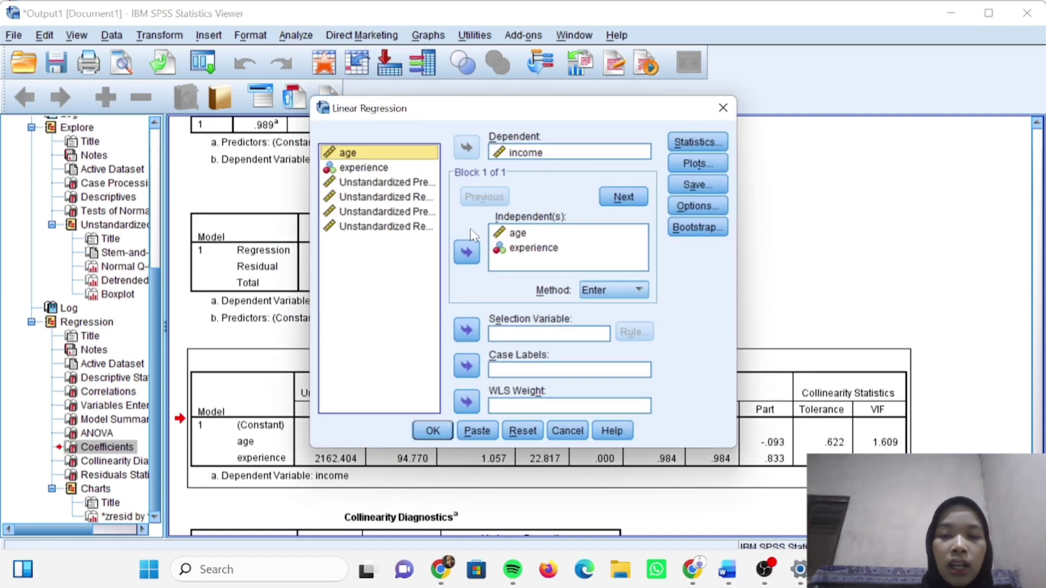
{"action": "left_click", "coordinate": [517, 155]}
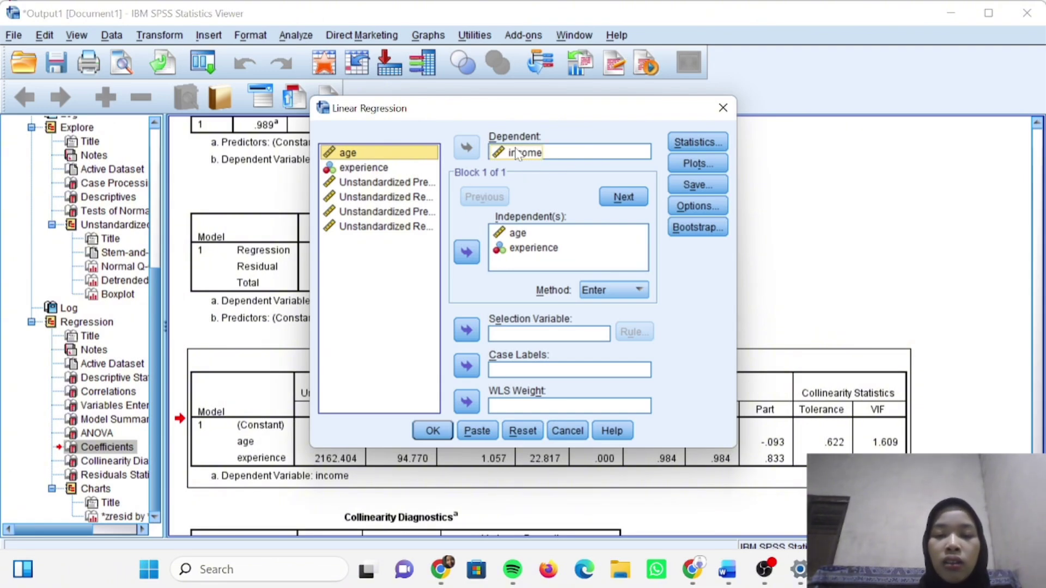
{"action": "left_click", "coordinate": [504, 246]}
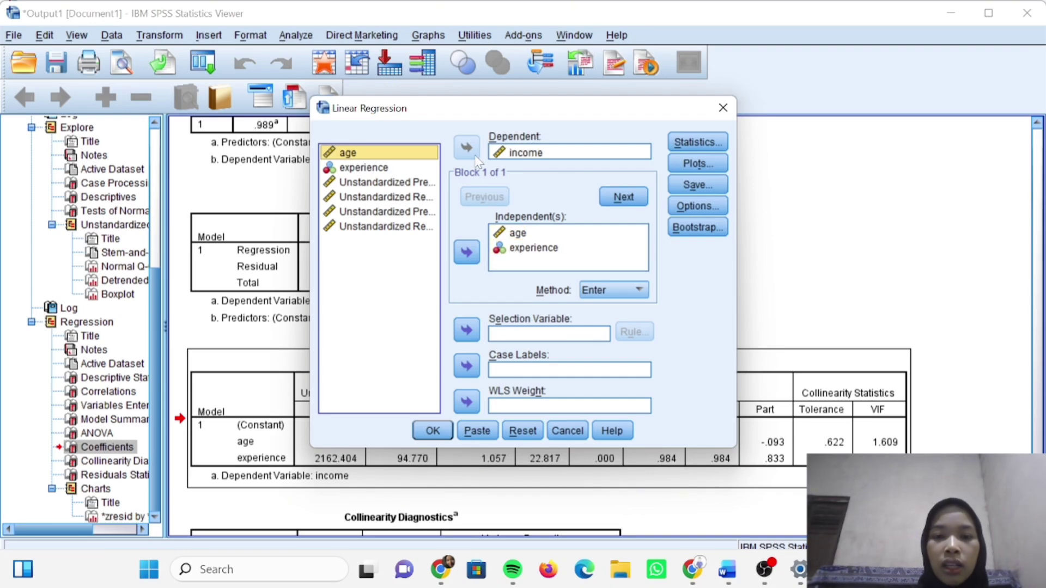
{"action": "left_click", "coordinate": [509, 155]}
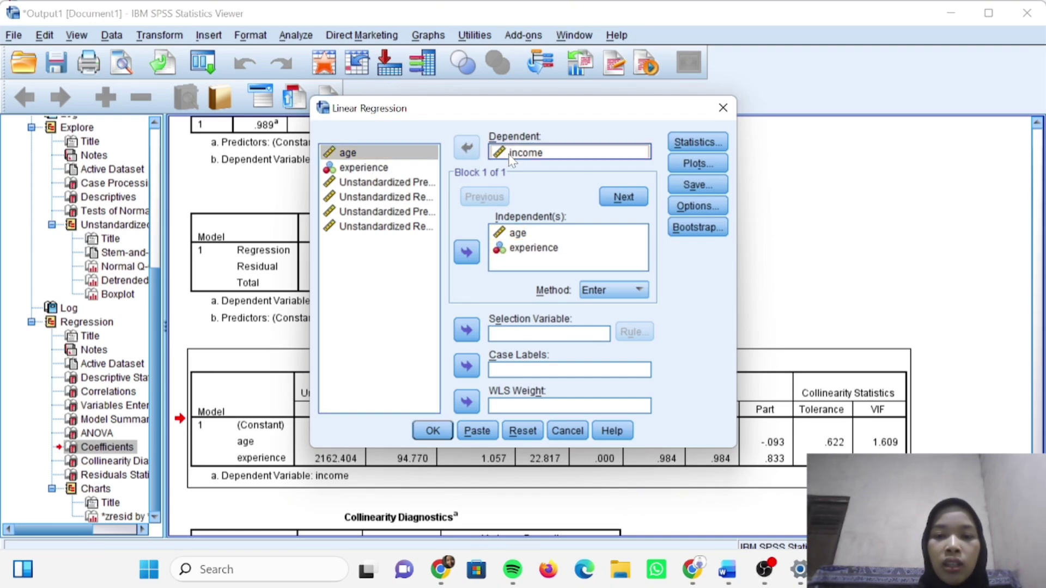
{"action": "left_click", "coordinate": [478, 150]}
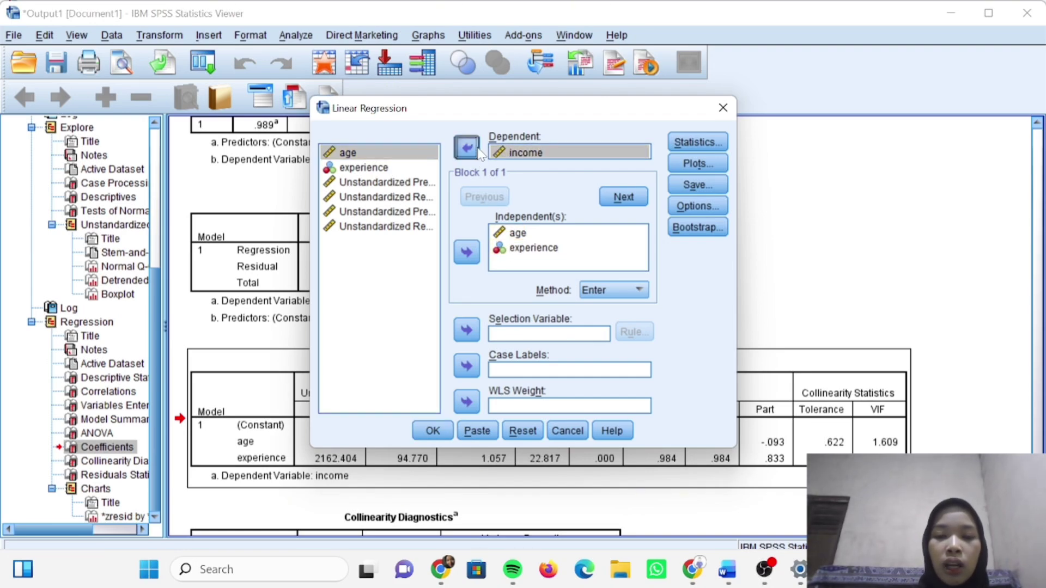
{"action": "left_click", "coordinate": [516, 234]}
{"action": "left_click", "coordinate": [467, 253]}
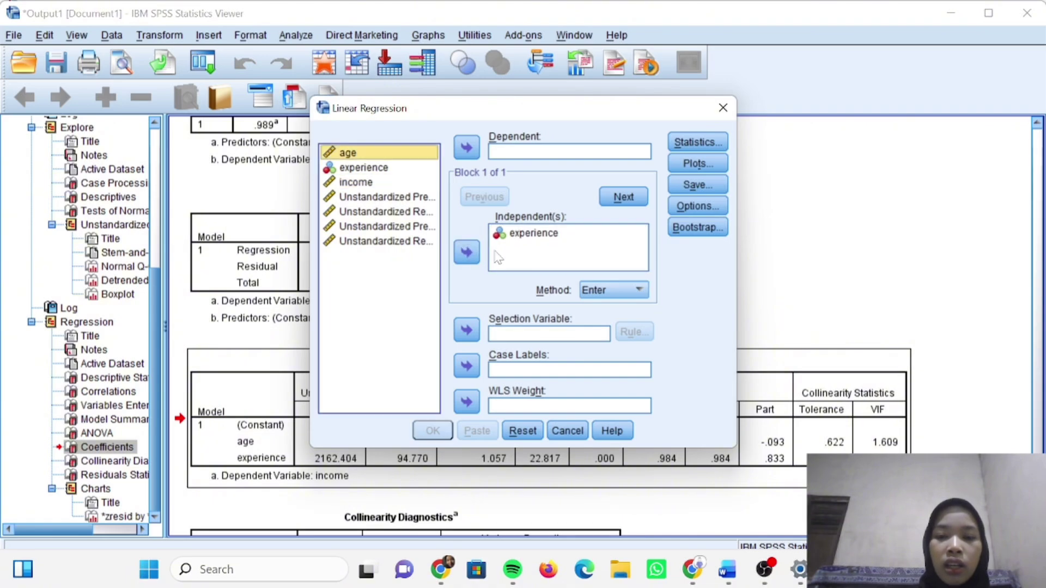
{"action": "left_click", "coordinate": [508, 233]}
{"action": "left_click", "coordinate": [467, 253]}
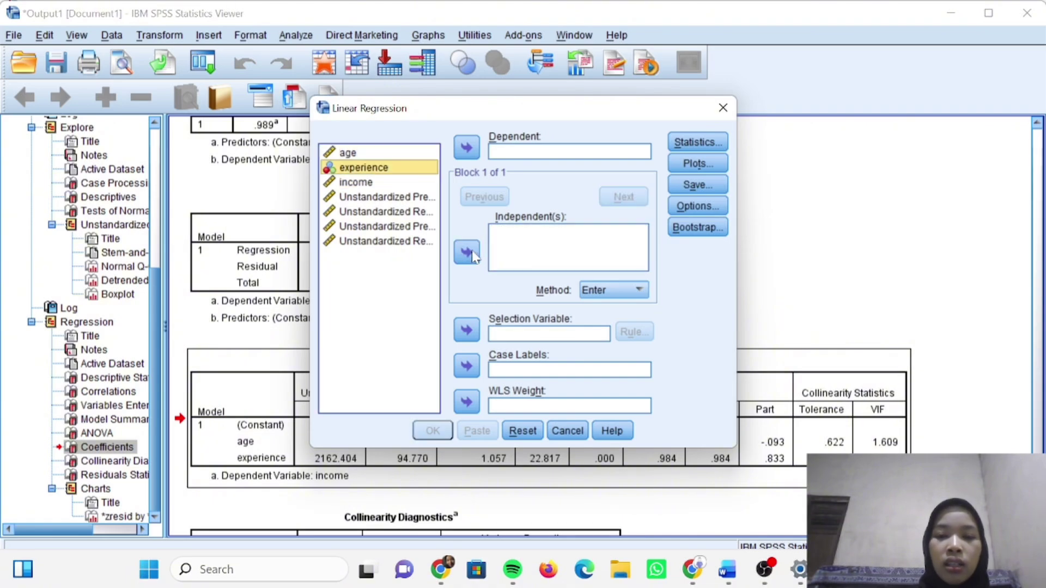
Assign Unstandardized Residual as the dependent and Unstandardized Predicted Value as the independent variable, and run the linear regression.
{"action": "left_click", "coordinate": [416, 213]}
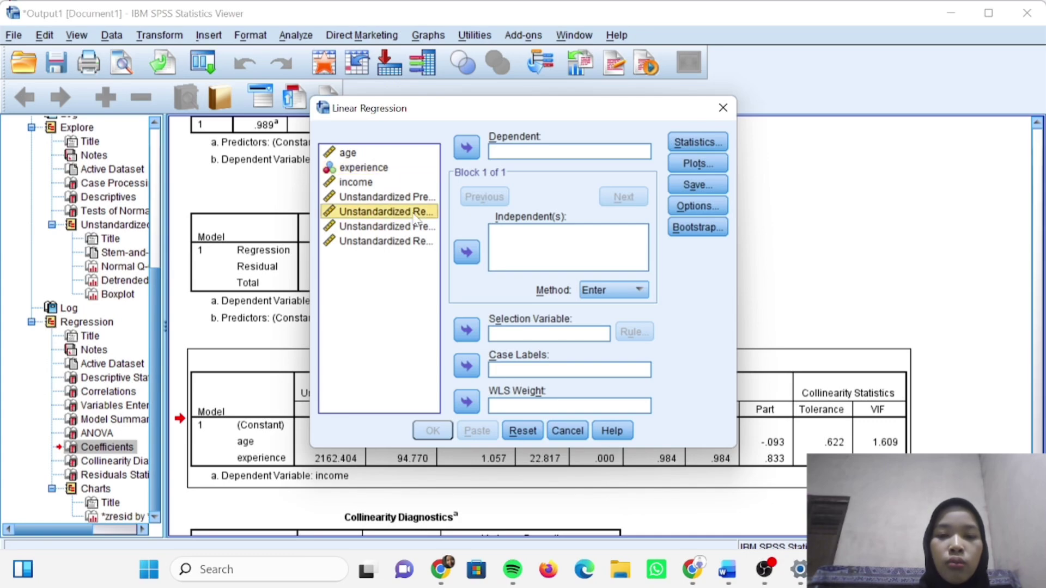
{"action": "left_click", "coordinate": [472, 152]}
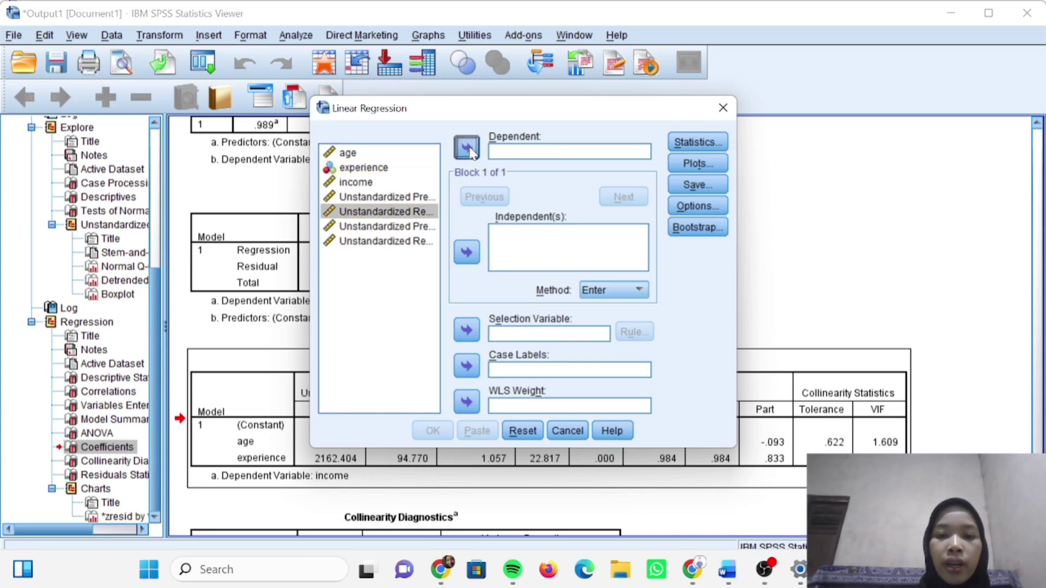
{"action": "left_click", "coordinate": [426, 200]}
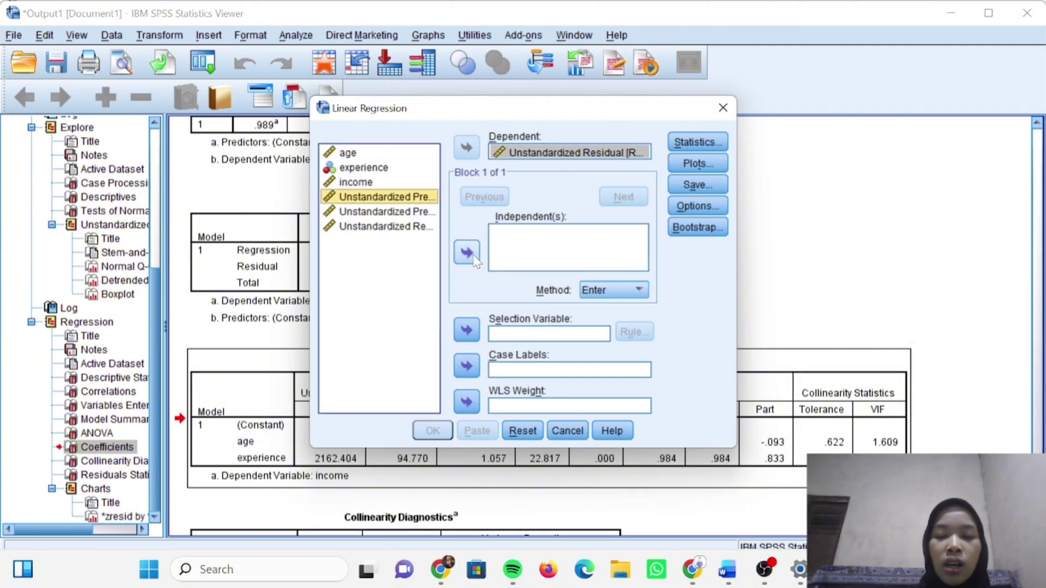
{"action": "left_click", "coordinate": [472, 256]}
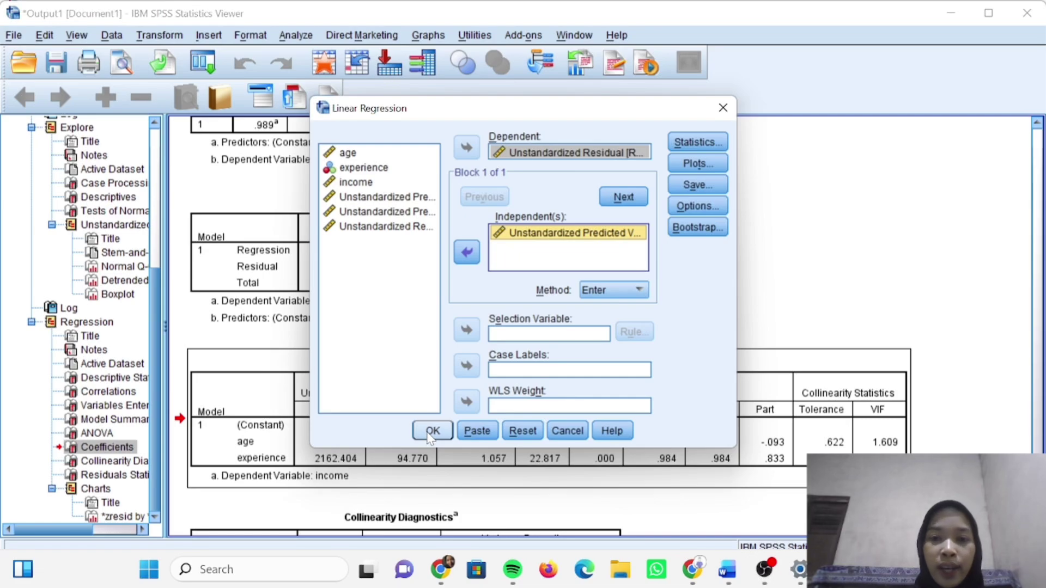
{"action": "left_click", "coordinate": [431, 431]}
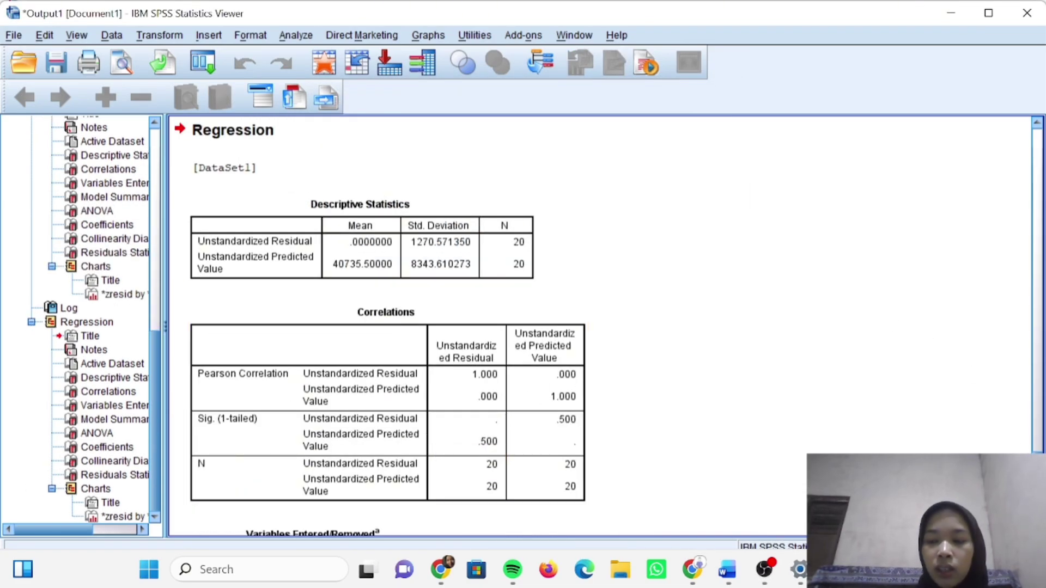
Examine the residual regression's output tables and scatterplot, focusing on the significance values in the Coefficients table.
{"action": "scroll", "coordinate": [498, 325], "scroll_direction": "down", "scroll_amount": 10}
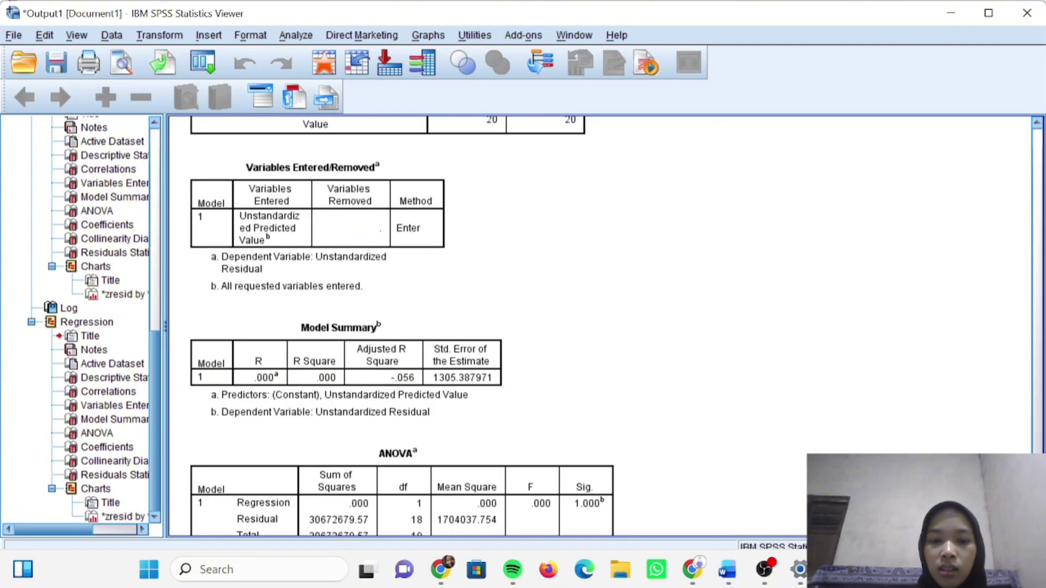
{"action": "scroll", "coordinate": [498, 325], "scroll_direction": "down", "scroll_amount": 5}
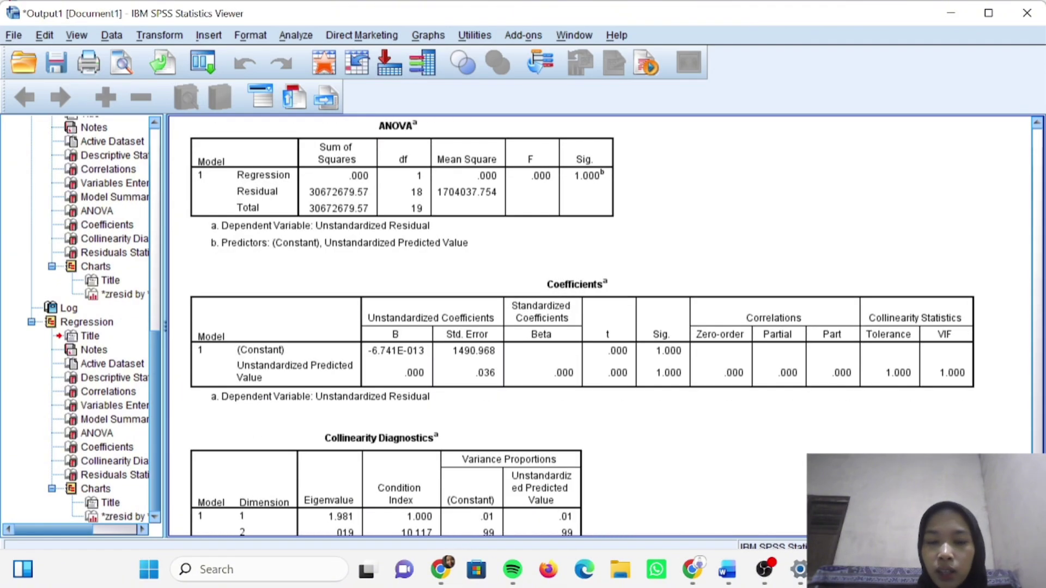
{"action": "scroll", "coordinate": [498, 325], "scroll_direction": "down", "scroll_amount": 10}
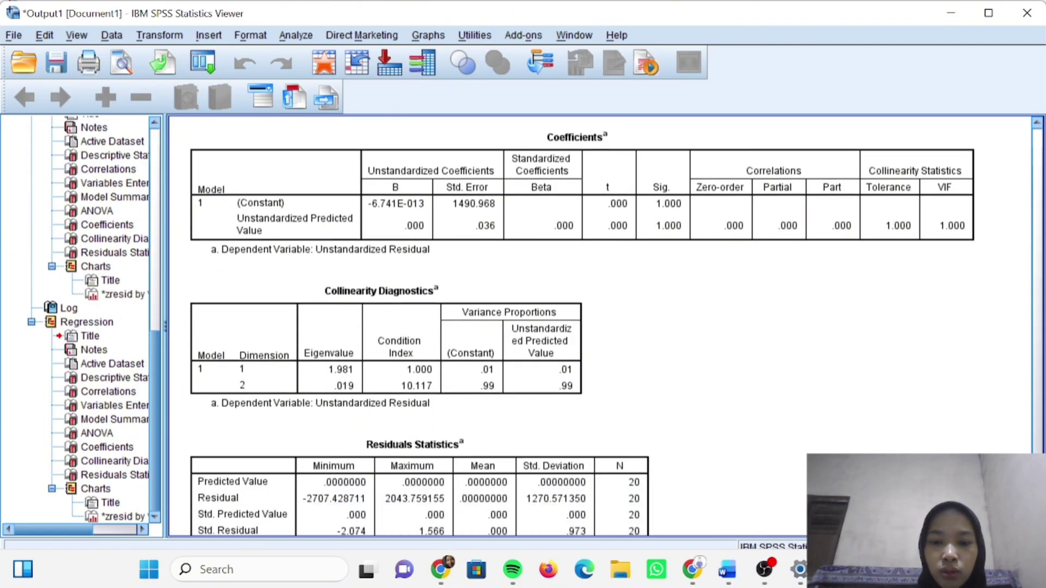
{"action": "scroll", "coordinate": [498, 325], "scroll_direction": "down", "scroll_amount": 1}
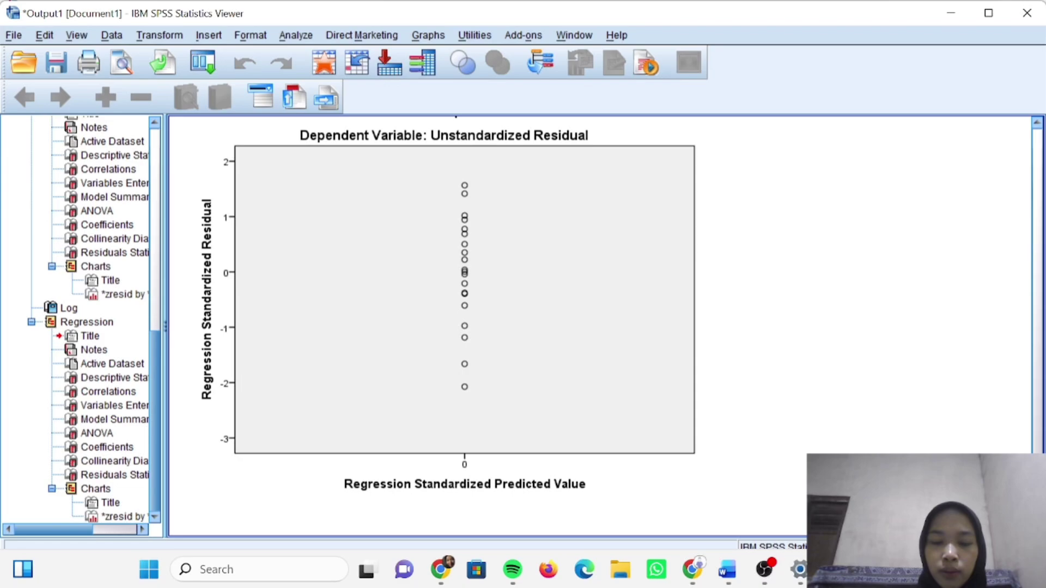
{"action": "scroll", "coordinate": [498, 325], "scroll_direction": "up", "scroll_amount": 8}
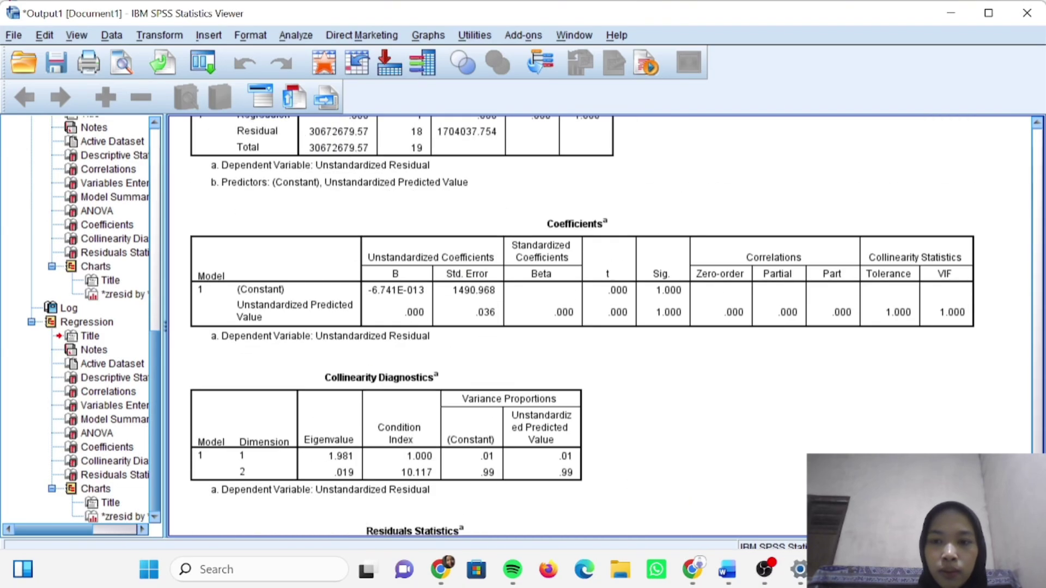
{"action": "scroll", "coordinate": [499, 325], "scroll_direction": "up", "scroll_amount": 6}
{"action": "scroll", "coordinate": [498, 325], "scroll_direction": "down", "scroll_amount": 2}
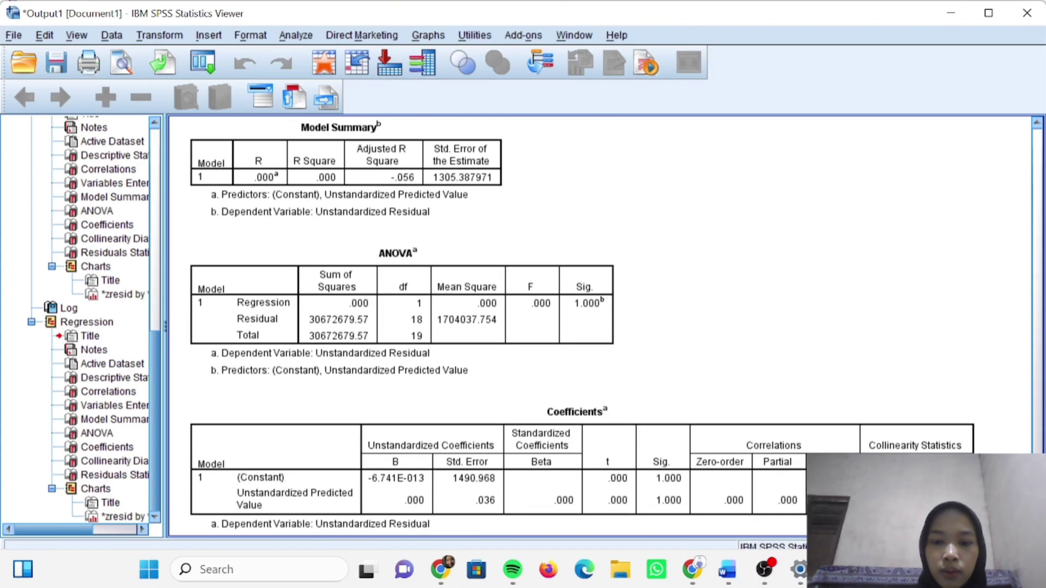
{"action": "scroll", "coordinate": [499, 325], "scroll_direction": "down", "scroll_amount": 1}
{"action": "left_click", "coordinate": [750, 437]}
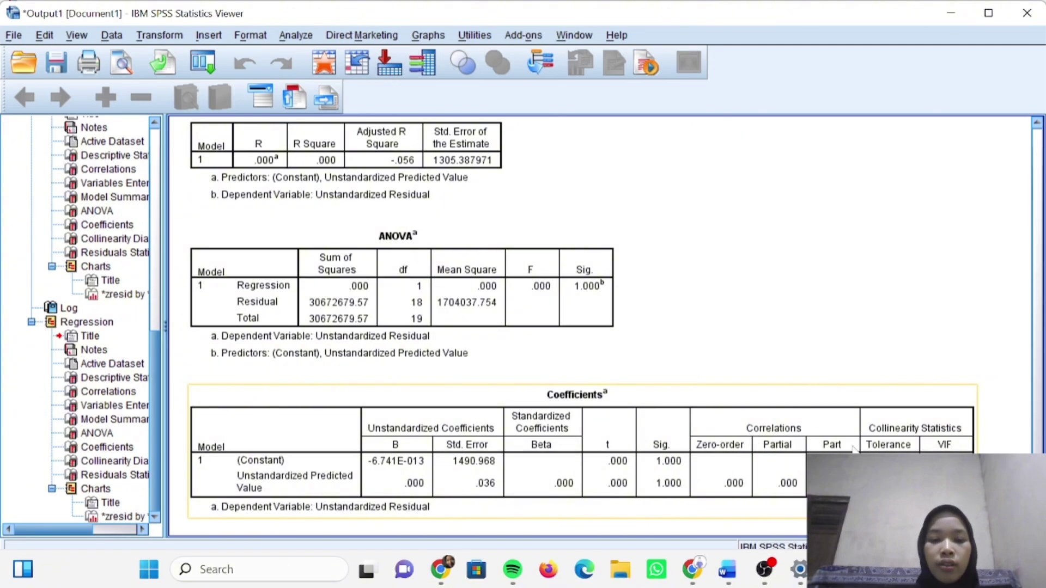
{"action": "scroll", "coordinate": [703, 273], "scroll_direction": "down", "scroll_amount": 8}
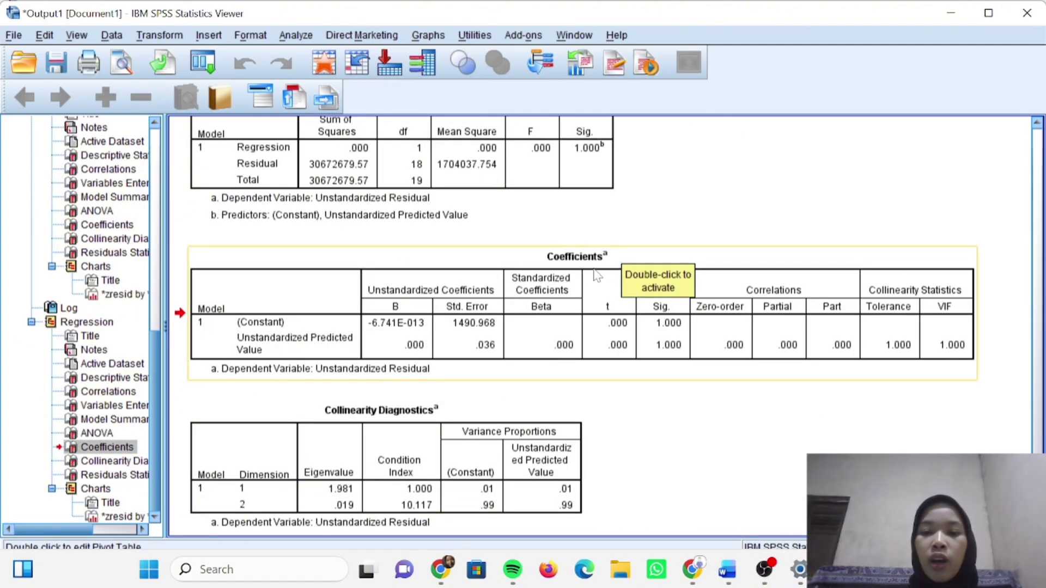